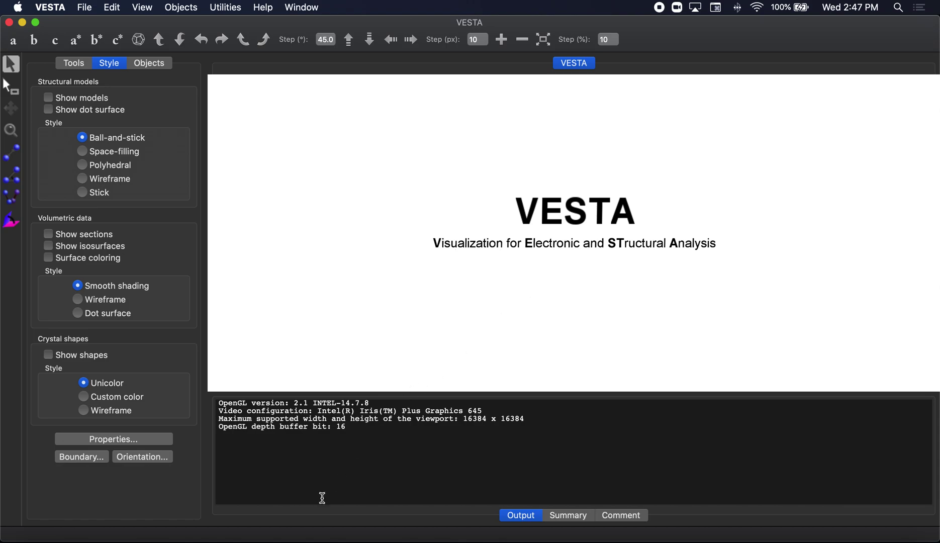
Review the CdSe_4layer.vasp lattice and Cartesian coordinates in PyCharm, then return to VESTA.
left_click(285, 539)
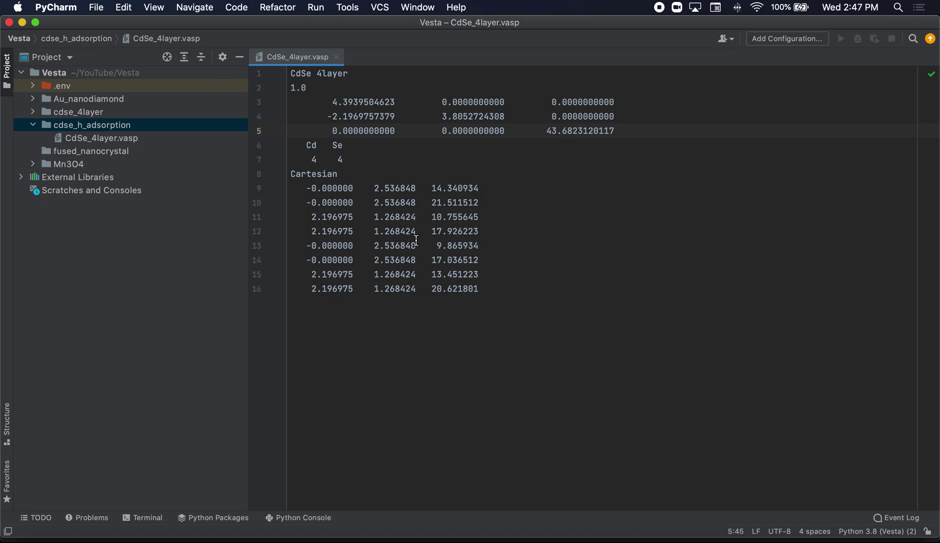
left_click(556, 539)
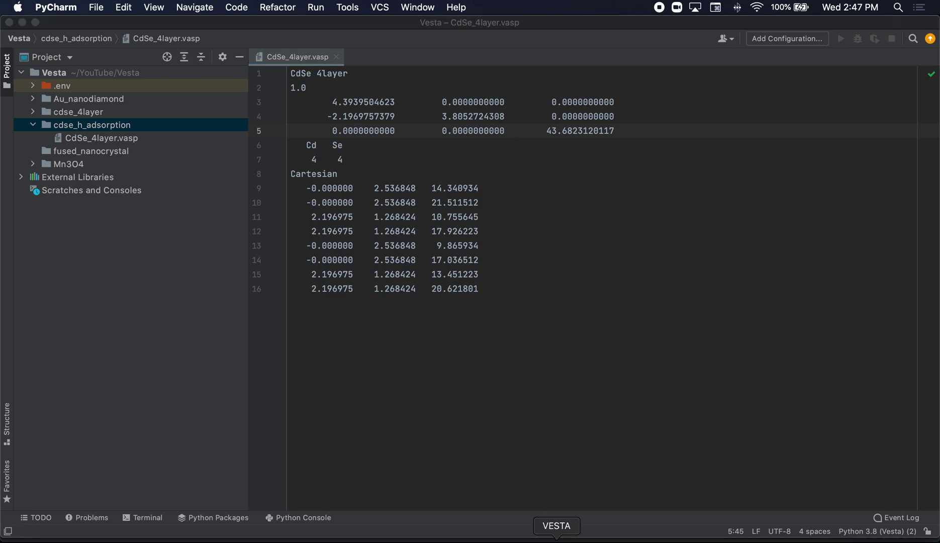
Load CdSe_4layer.vasp and view the 16-atom slab along a, rotated slightly.
key("super+o")
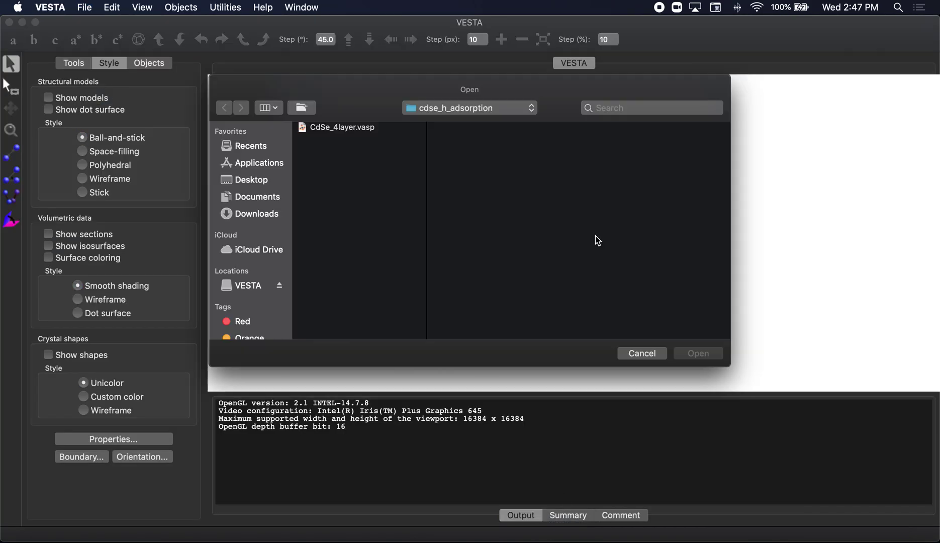
double_click(386, 130)
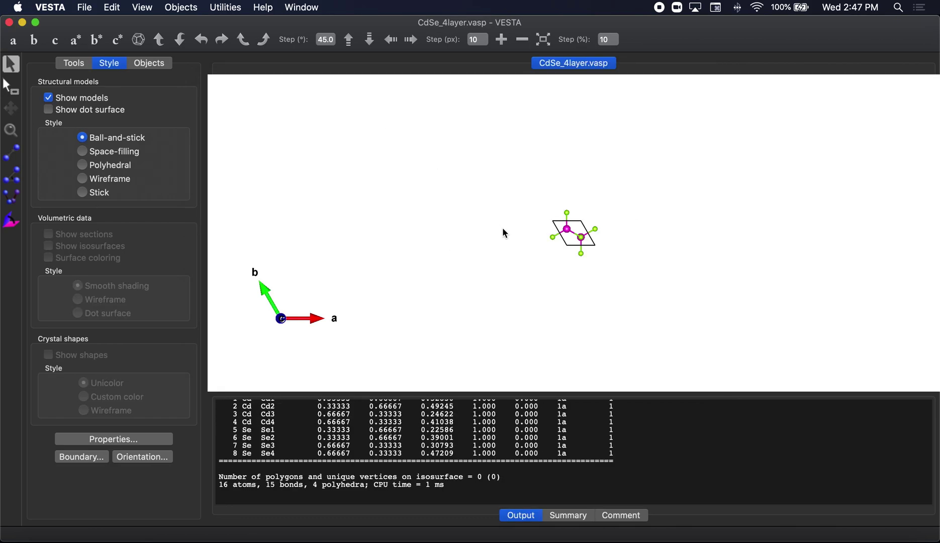
left_click(13, 40)
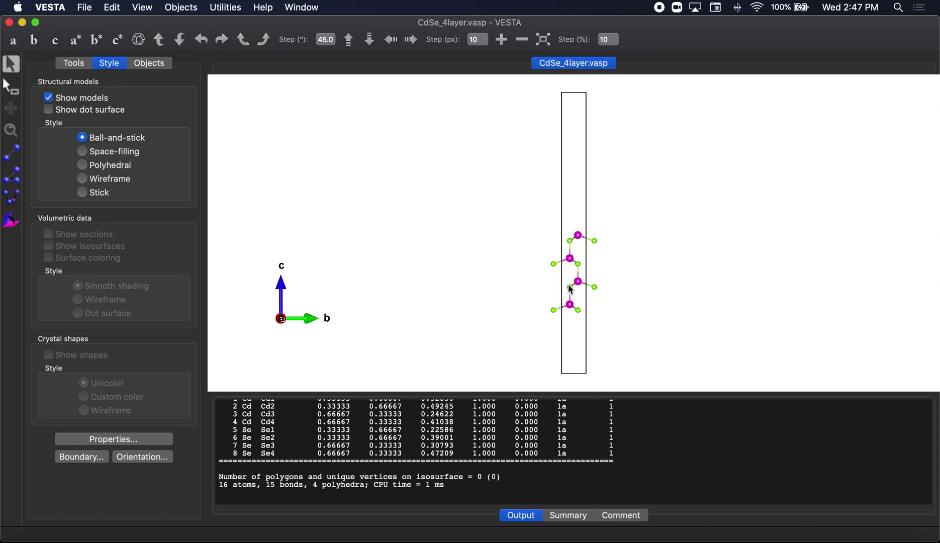
left_click_drag(424, 226, 387, 220)
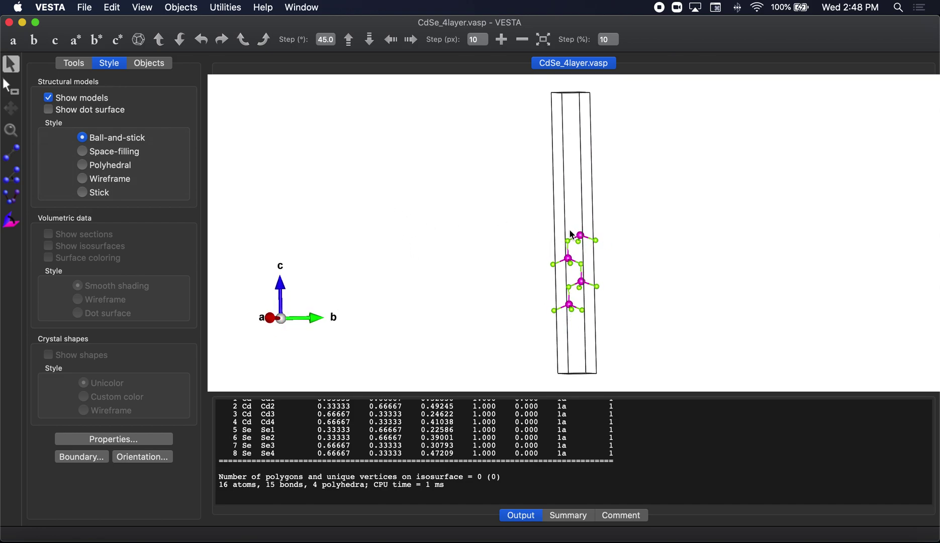
Apply a boundary of -3 to 3 in x and y (336 atoms), inspect, then cancel.
left_click(94, 458)
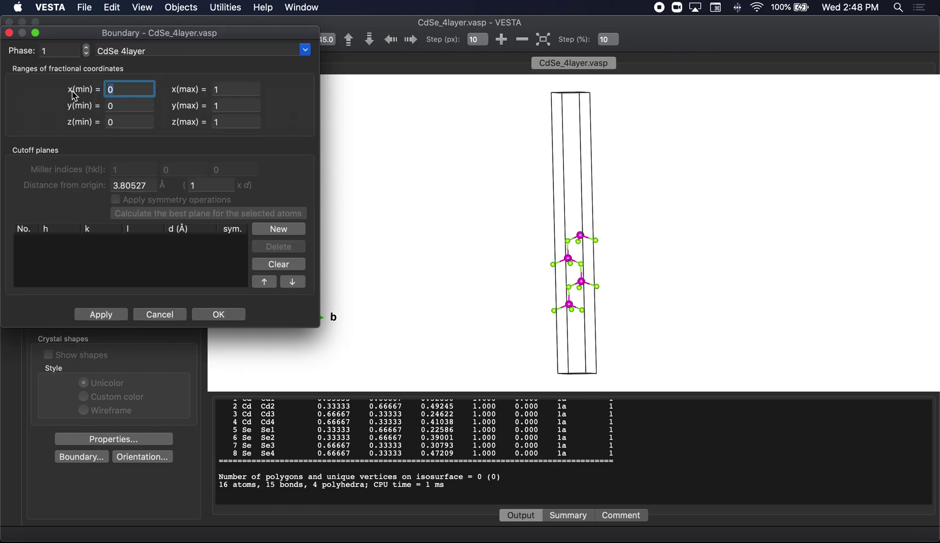
type("-3")
key("Tab")
type("3")
key("Tab")
type("-3")
key("Tab")
type("3")
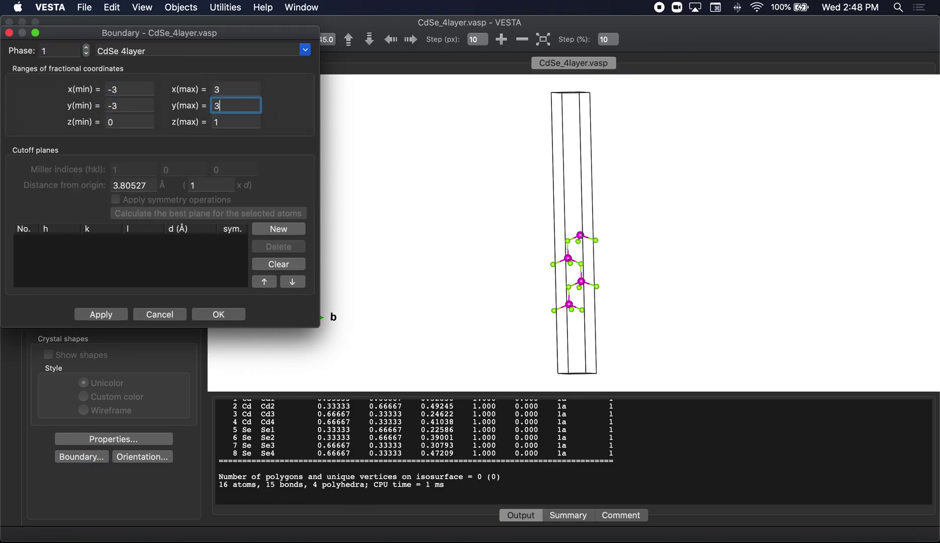
left_click(100, 314)
left_click(590, 298)
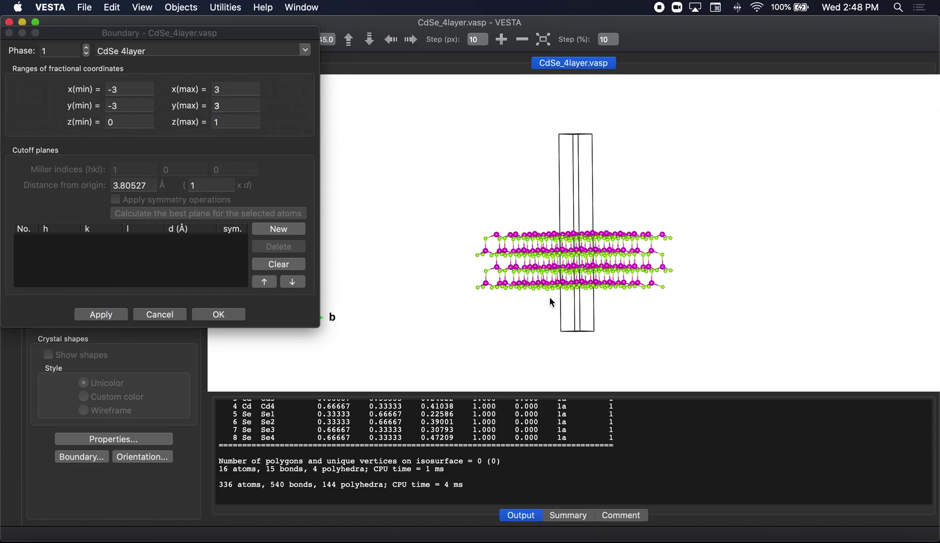
left_click_drag(551, 302, 621, 288)
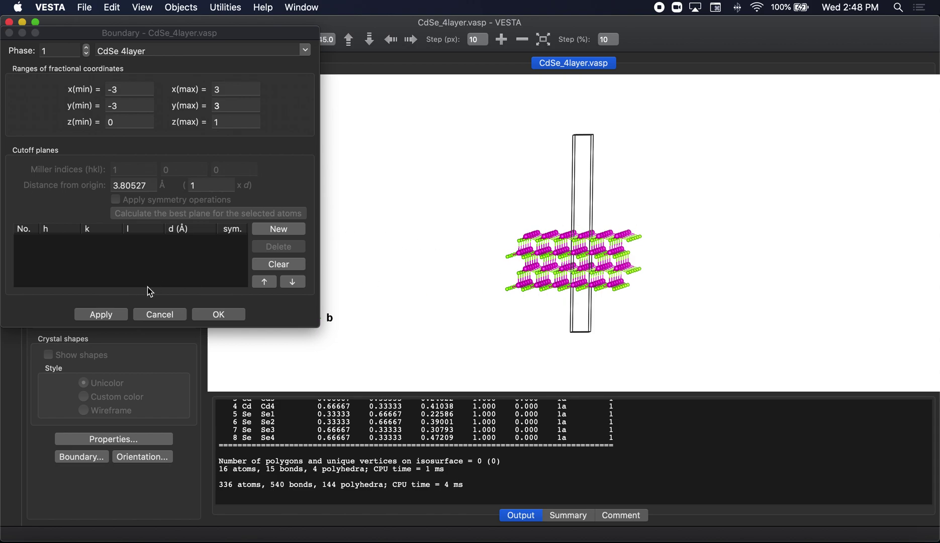
left_click(178, 316)
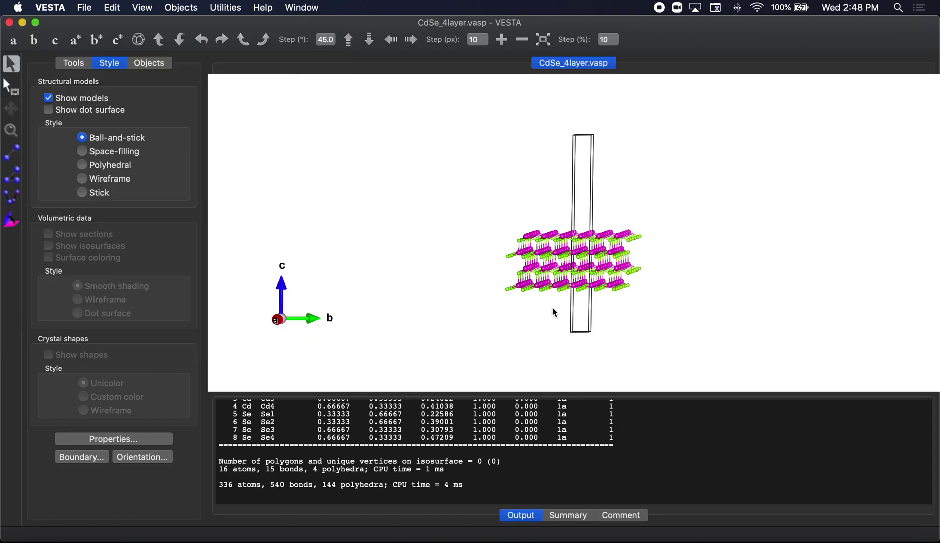
View the single CdSe cell along a, rotated slightly about c.
left_click(13, 40)
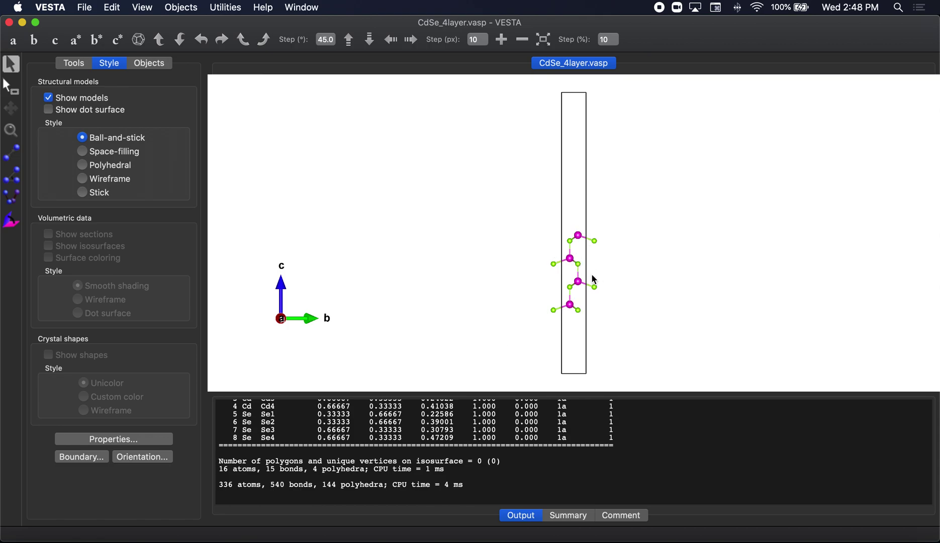
left_click_drag(610, 286, 596, 287)
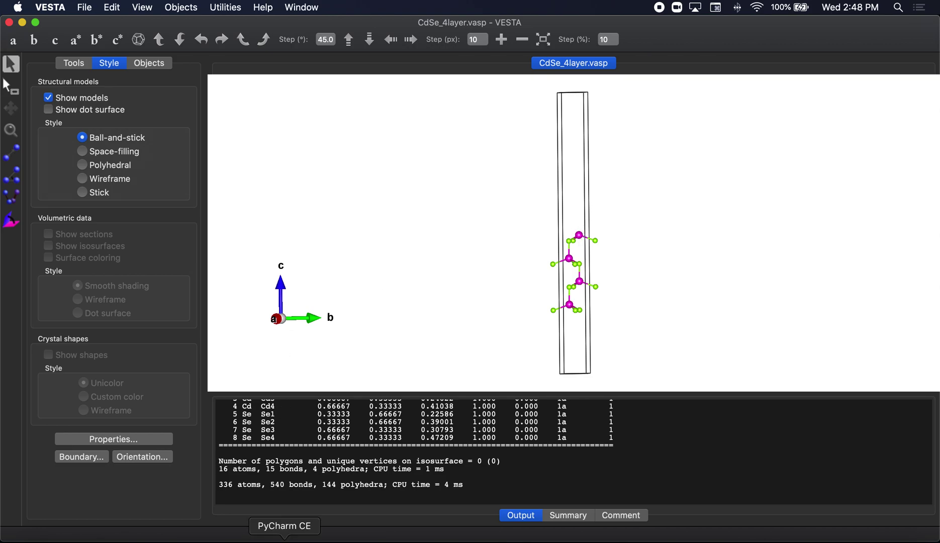
Prefix coordinate lines 9–12 of CdSe_4layer.vasp with 'Cd', then undo the labels.
left_click(283, 532)
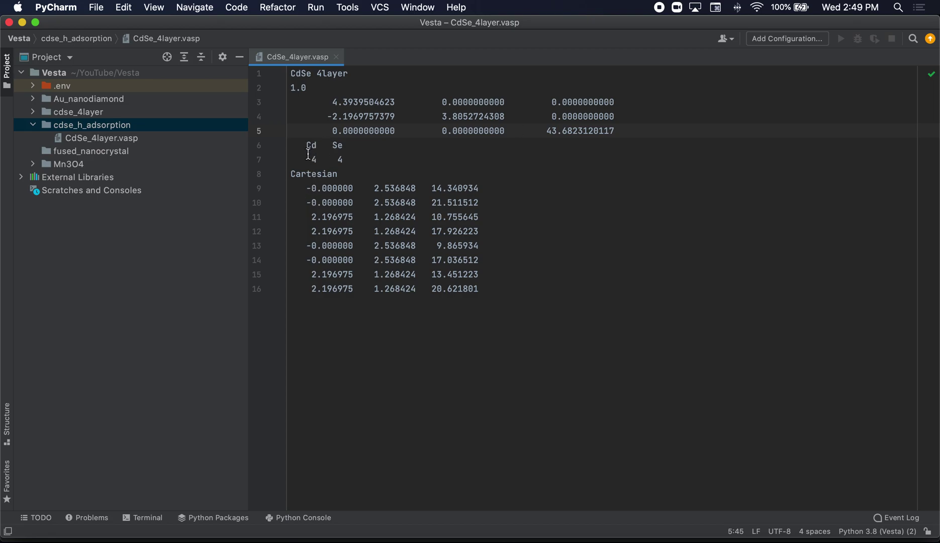
left_click(295, 186)
key("Left")
type("Cd")
left_click(291, 202)
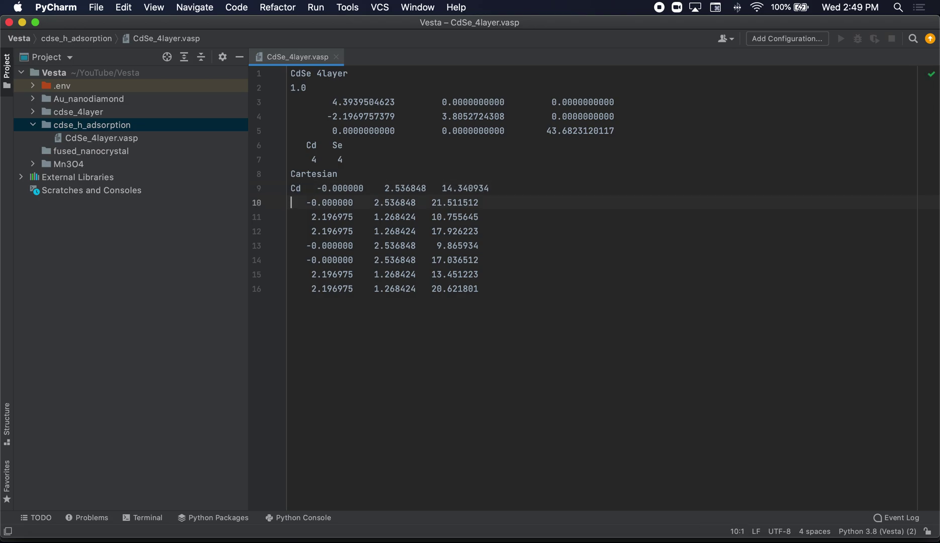
type("Cd")
left_click(291, 216)
type("Cd")
left_click(291, 231)
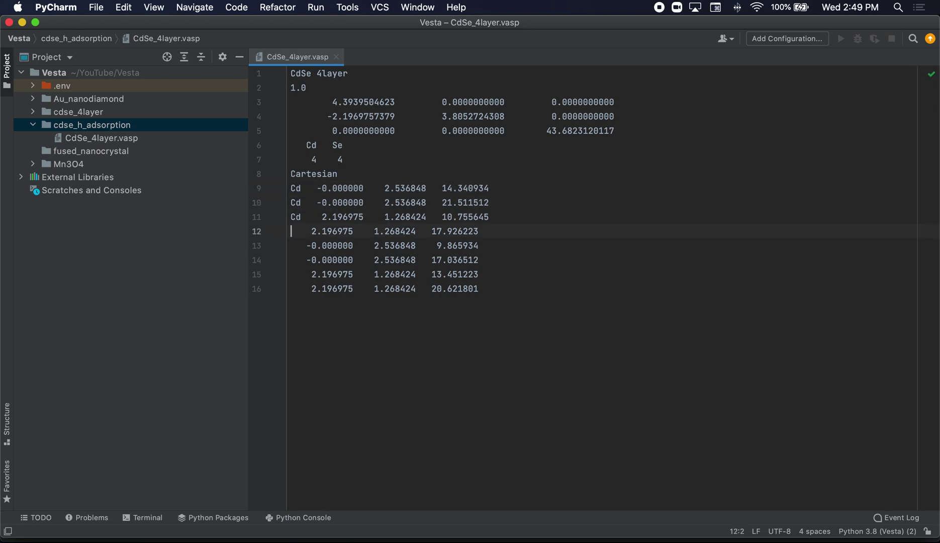
type("Cd")
key("super+z")
key("super+z")
key("super+z")
key("super+z")
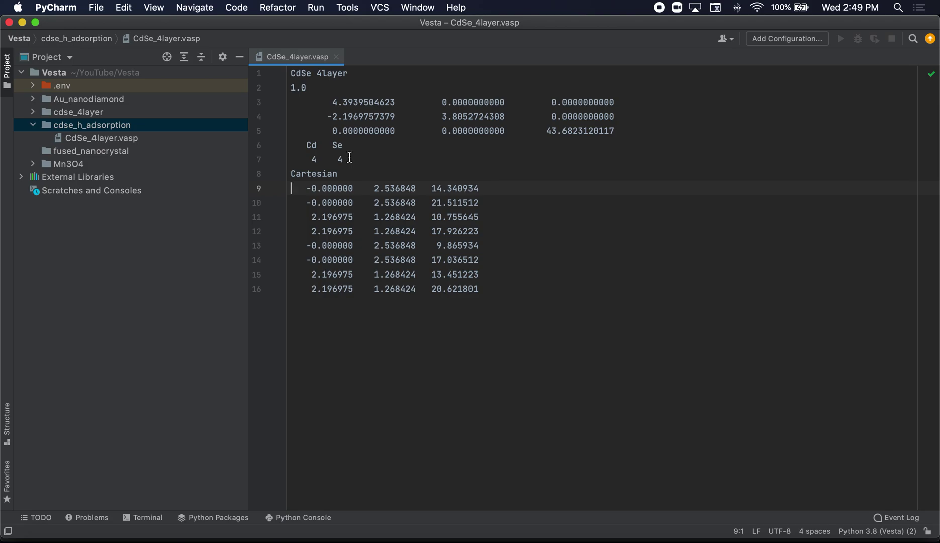
Duplicate the top Cd coordinate line (line 10) as a new line 17.
key("Down")
key("shift+Down")
key("super+c")
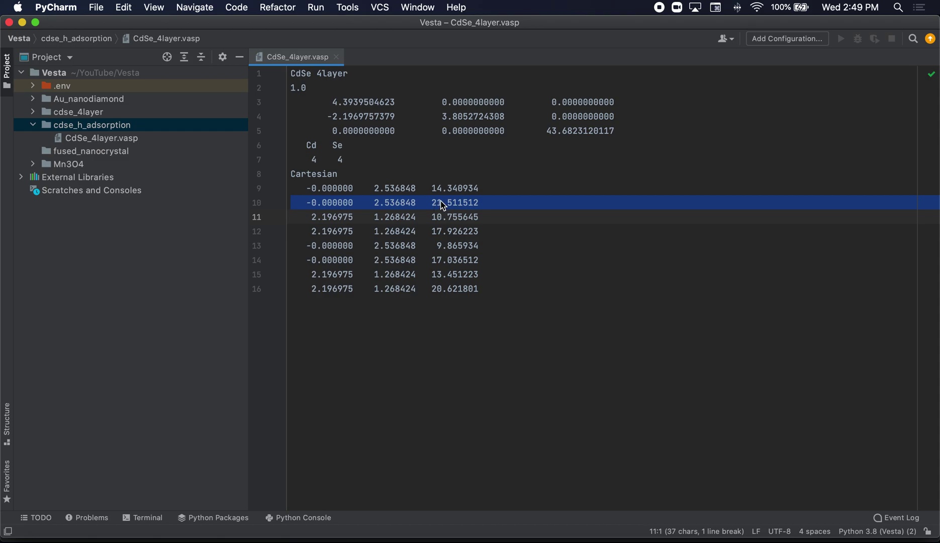
key("Down")
key("Down")
left_click(486, 288)
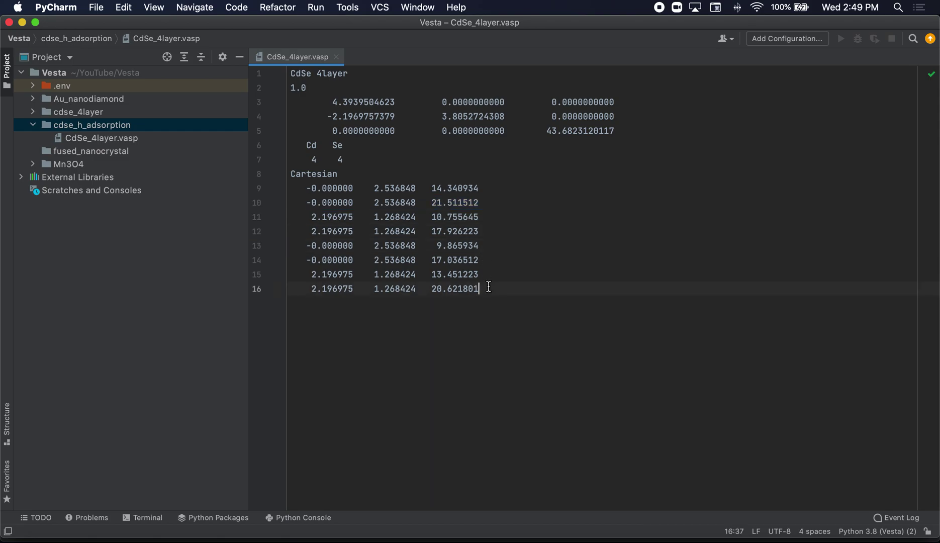
key("Return")
key("BackSpace")
key("BackSpace")
key("BackSpace")
key("BackSpace")
key("super+v")
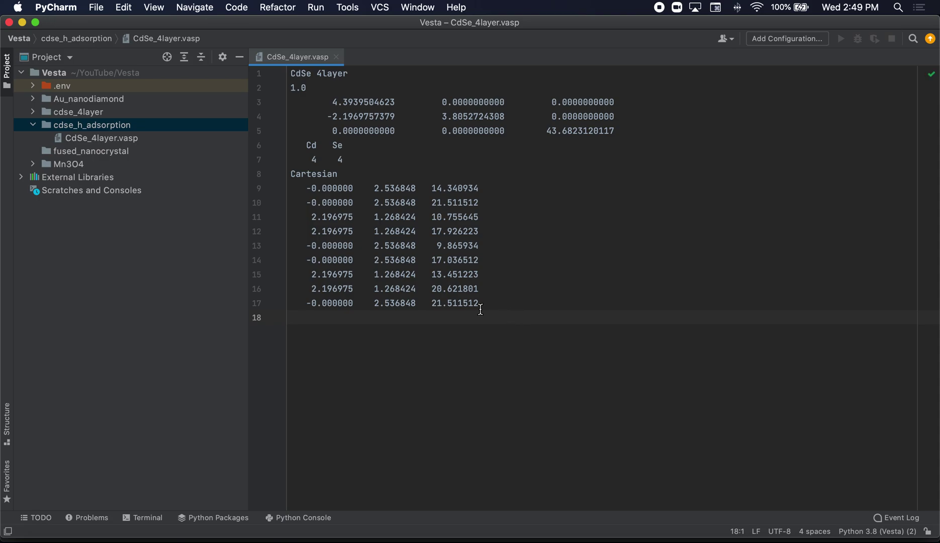
Add species 'H' with count 1 to the species and counts lines.
left_click(359, 145)
type("H")
key("Down")
type("1")
Change the new line's z coordinate to 23.211512.
left_click(444, 303)
key("Right")
key("Right")
key("Left")
key("Left")
key("BackSpace")
type("3")
key("Right")
key("Right")
key("BackSpace")
type("2")
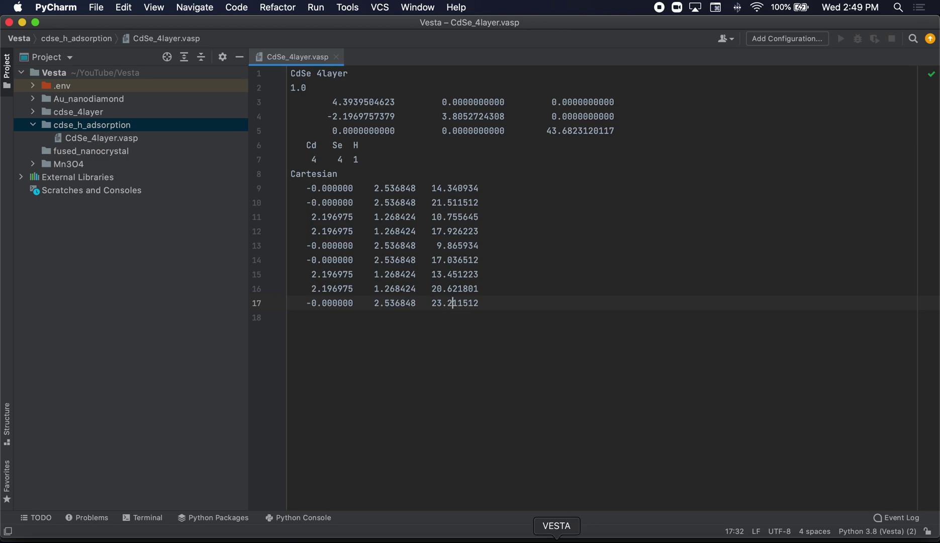
Load the edited CdSe_4layer.vasp in VESTA, view the 17-atom H-topped slab along a, space-filling.
left_click(556, 538)
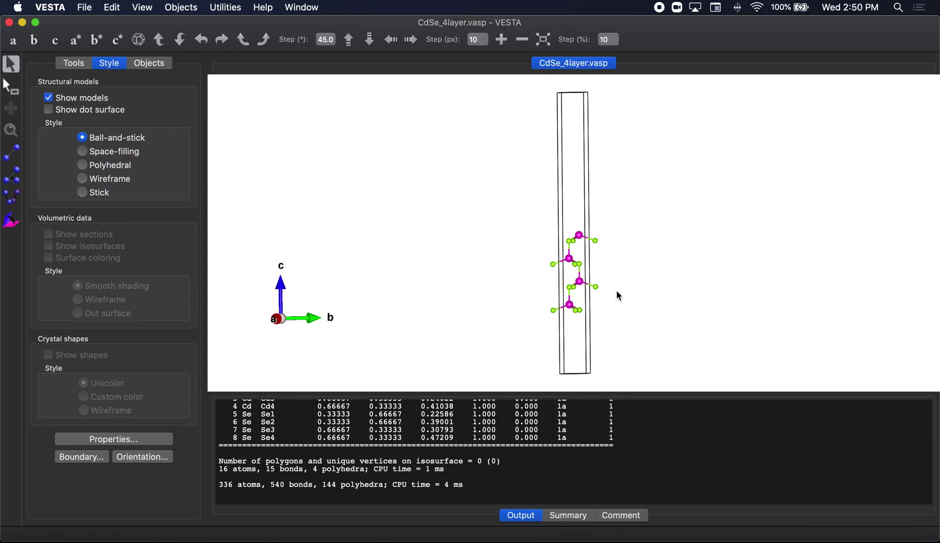
key("super+o")
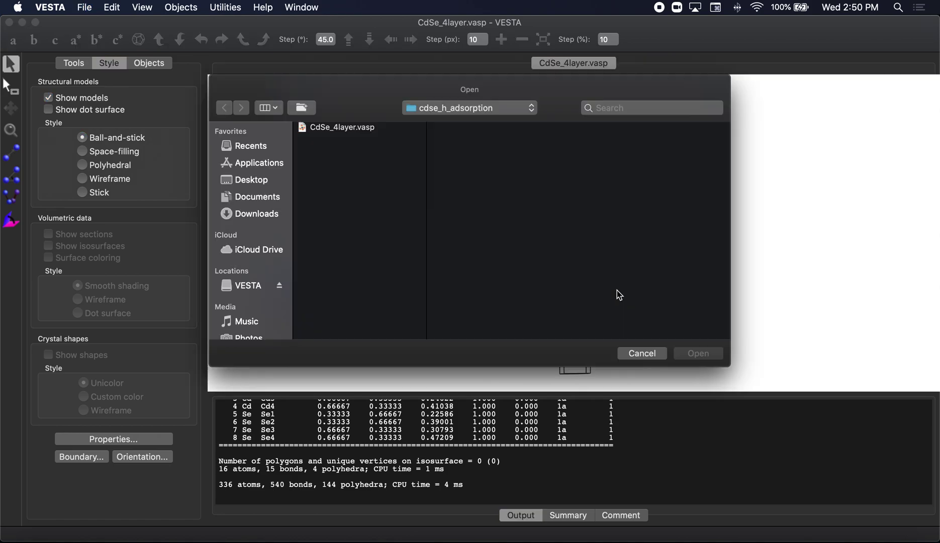
double_click(347, 126)
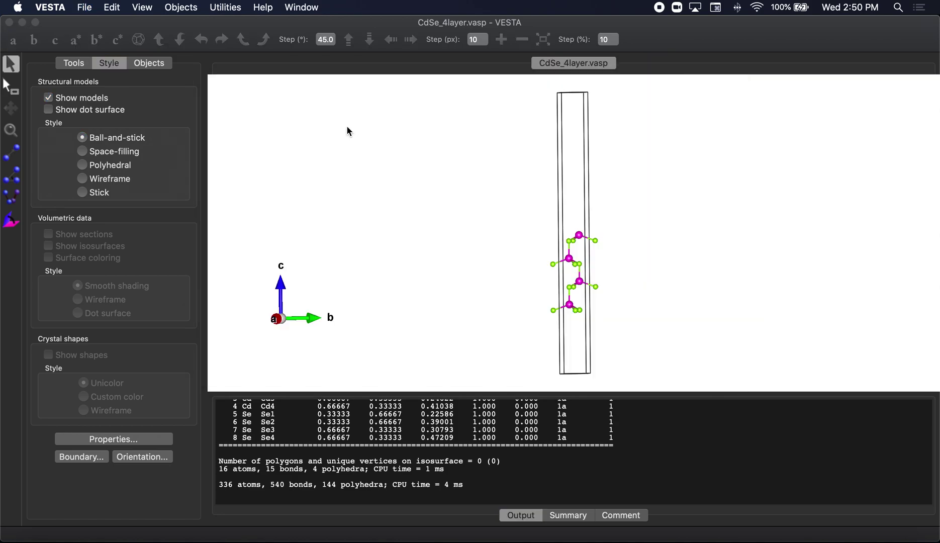
left_click(14, 41)
left_click_drag(666, 289, 653, 294)
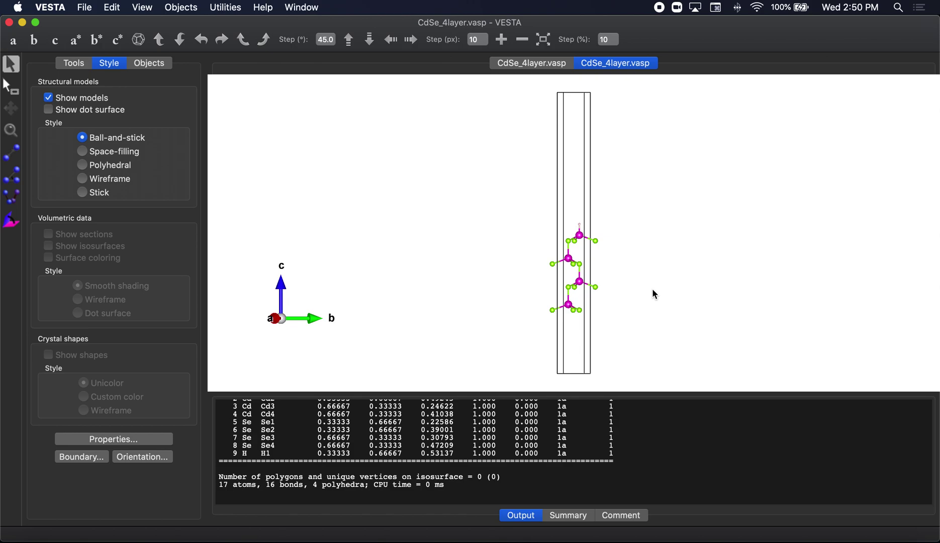
scroll(628, 260, "up", 2)
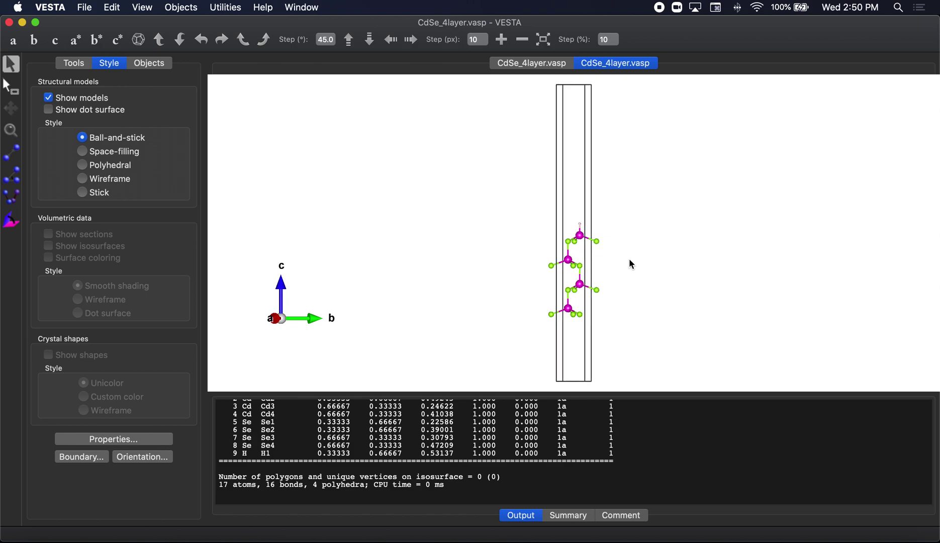
left_click(127, 153)
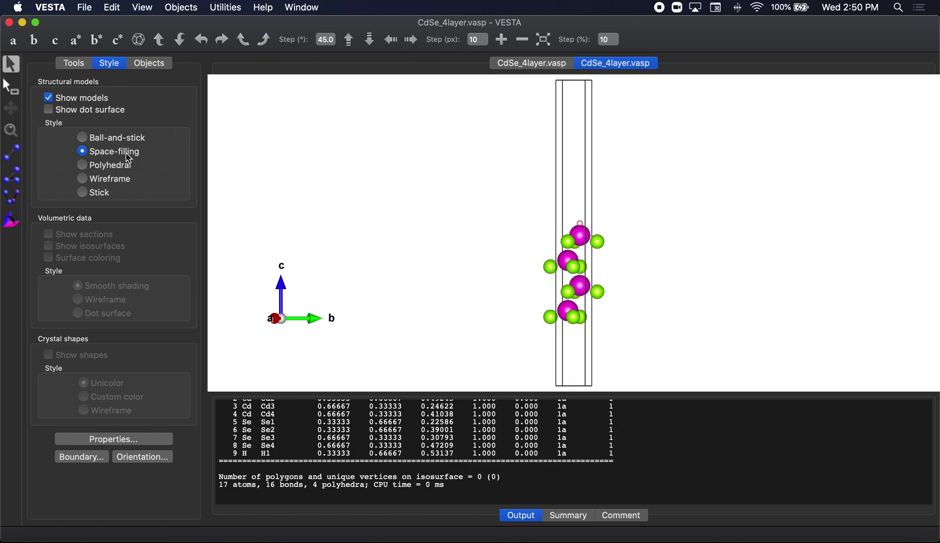
Expand the boundary to -3 to 3 in x and y, giving 372 atoms.
left_click(96, 456)
key("Tab")
type("-3")
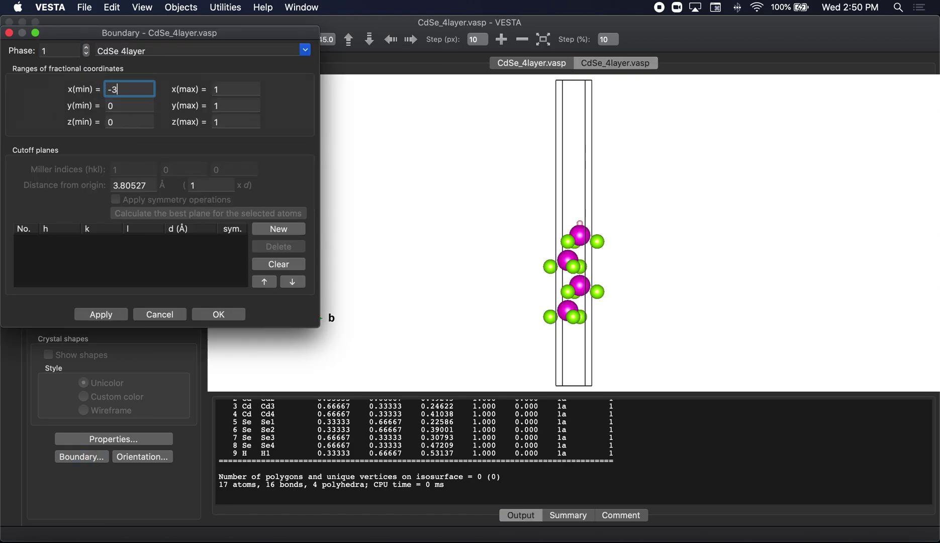
key("Tab")
type("3")
key("Tab")
type("-3")
key("Tab")
type("3")
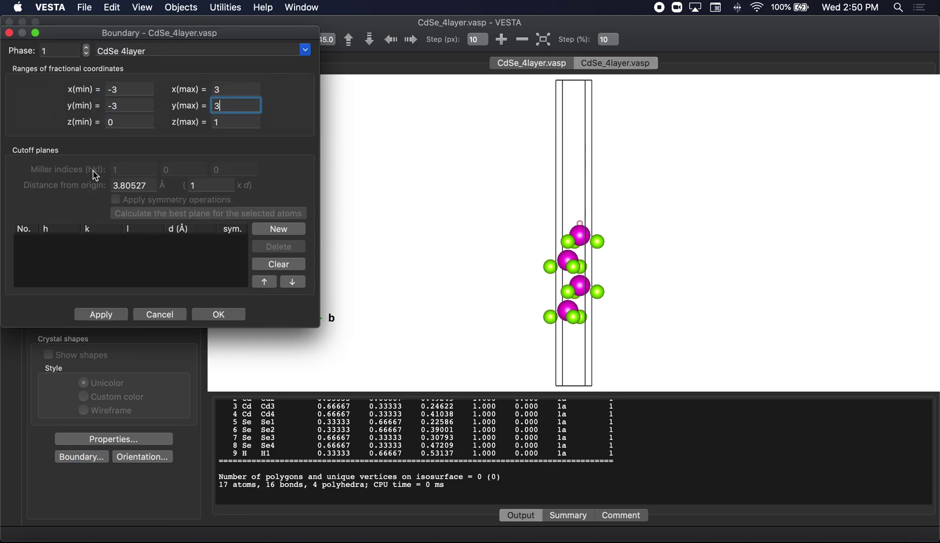
left_click(101, 314)
Rotate the enlarged slab obliquely, confirm the range, then revert the display change.
mouse_move(559, 319)
left_mouse_down()
mouse_move(539, 333)
mouse_move(561, 319)
mouse_move(561, 338)
mouse_move(581, 319)
mouse_move(576, 326)
left_mouse_up()
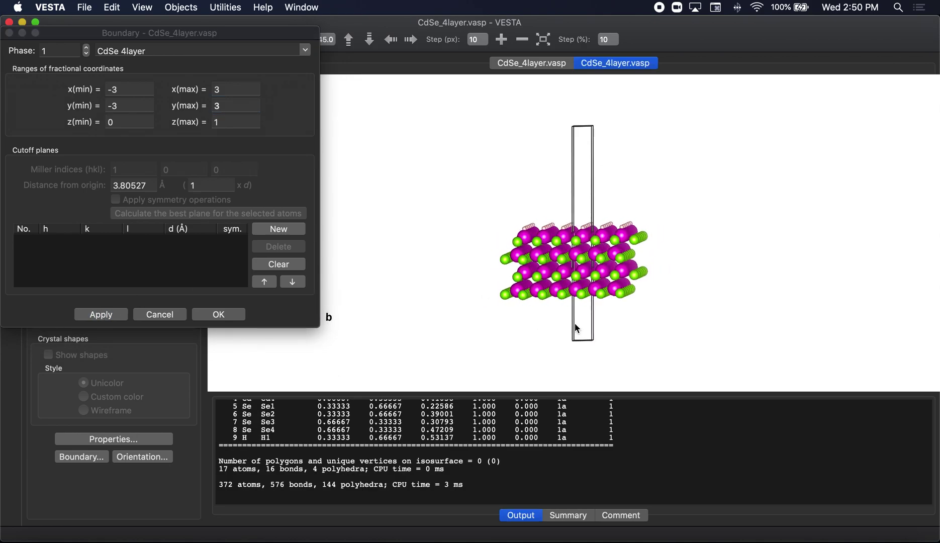
left_click(212, 315)
key("super+1")
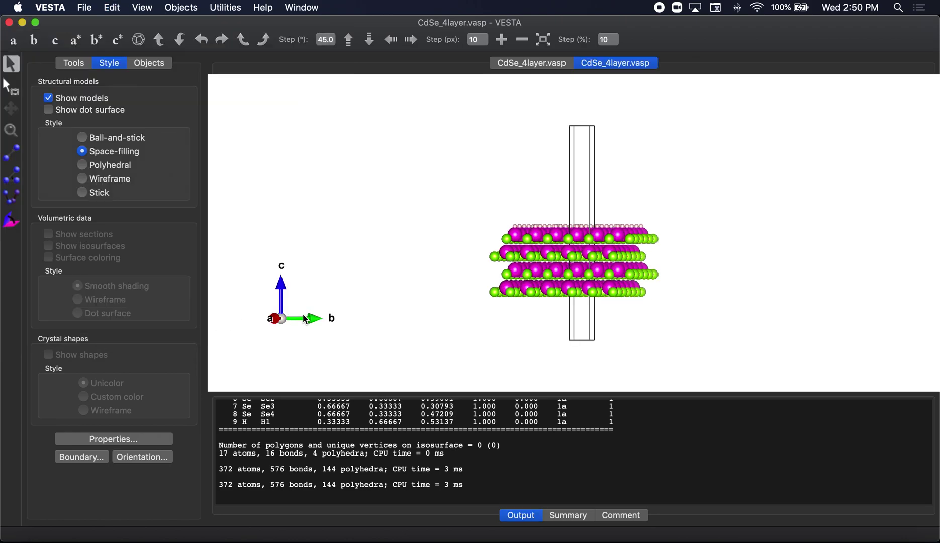
Restore the single-cell ball-and-stick view along a and open Edit Data's Unit Cell page.
key("c")
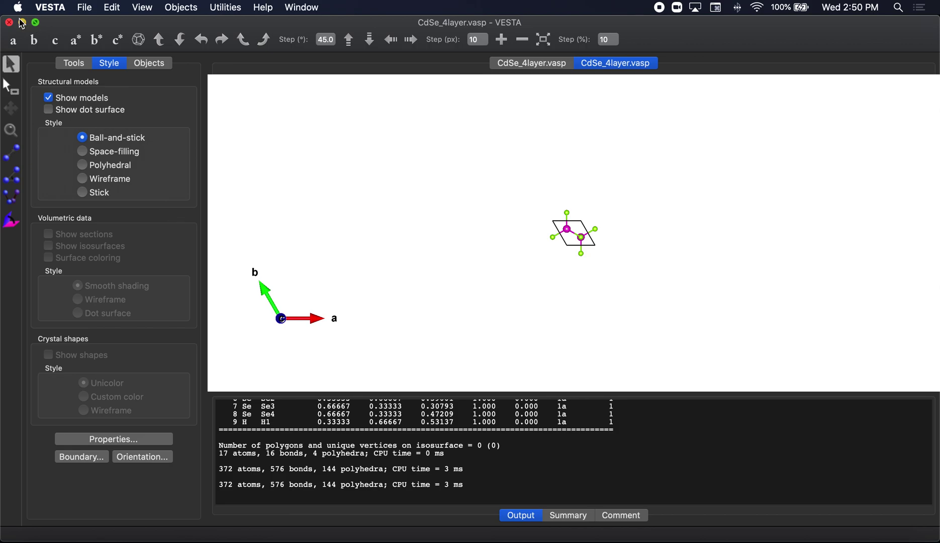
key("a")
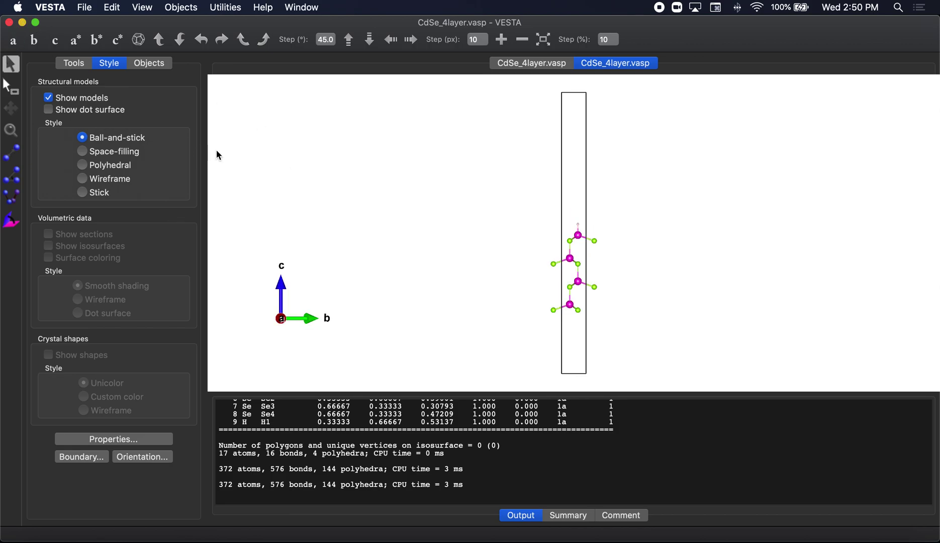
left_click(112, 7)
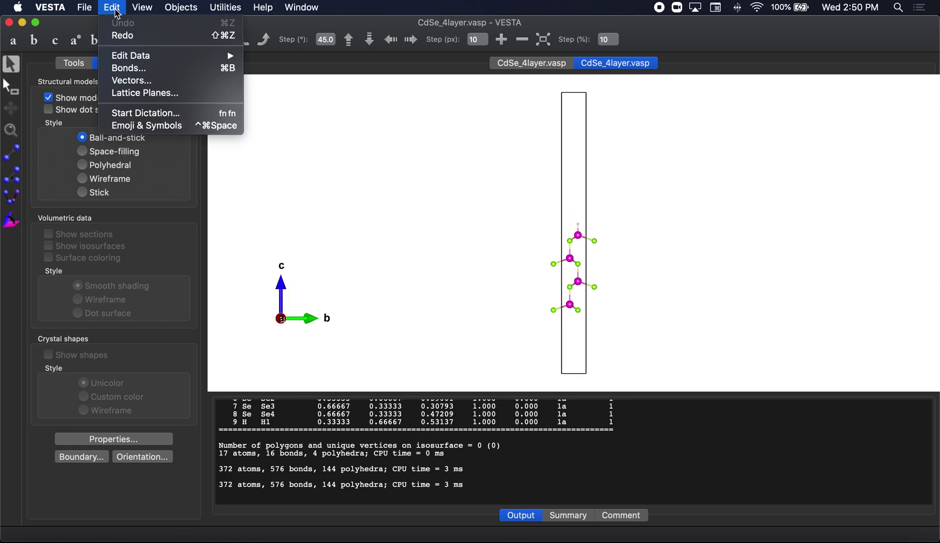
mouse_move(137, 57)
left_click(262, 68)
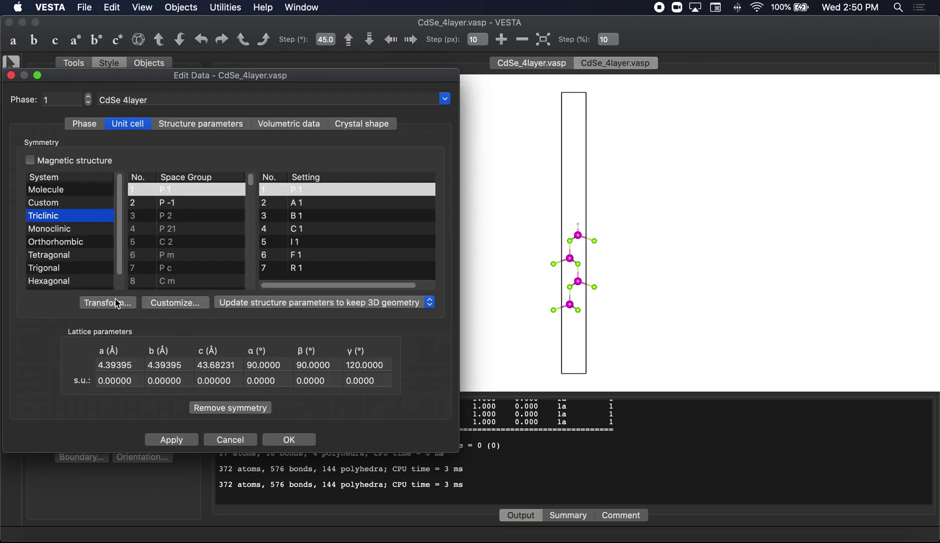
Transform the cell with P11 = P22 = 3, accepting the volume change and searching atoms.
left_click(115, 301)
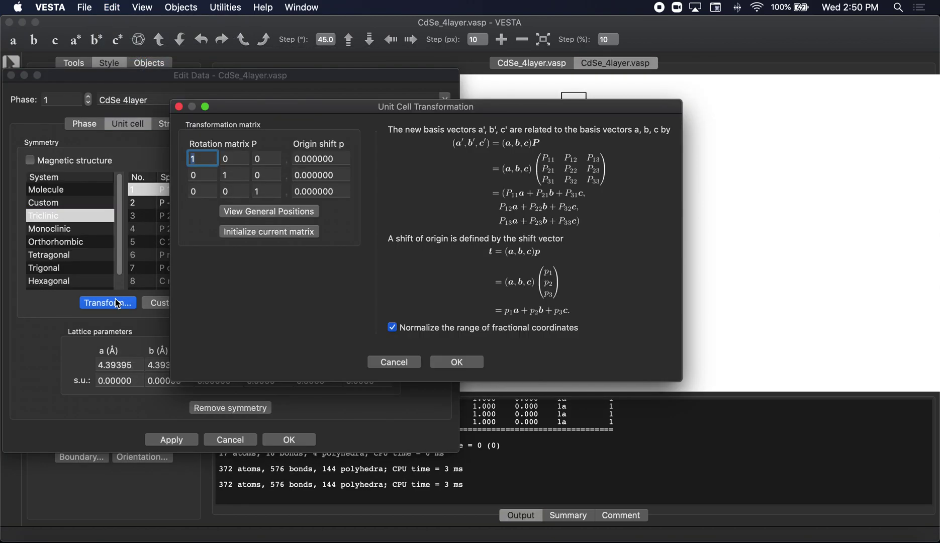
type("3")
double_click(236, 174)
type("3")
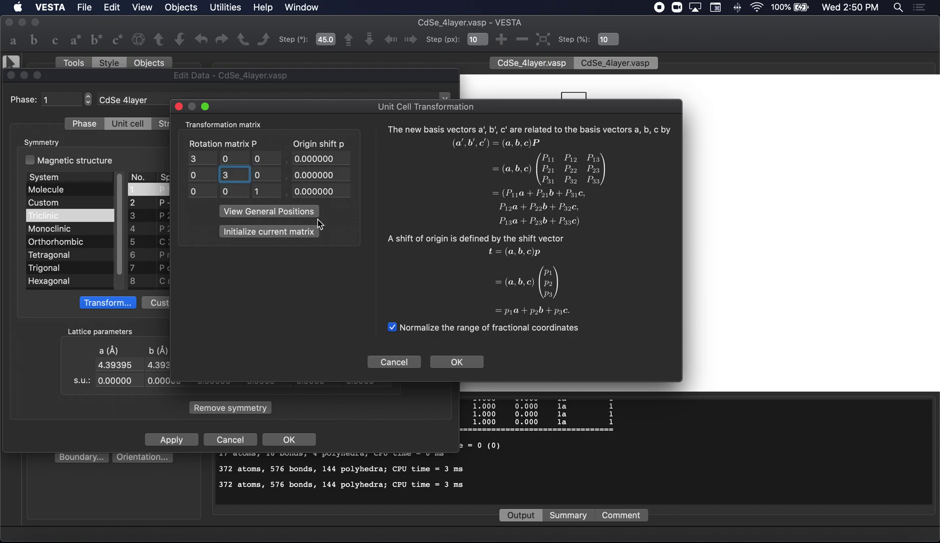
left_click(444, 358)
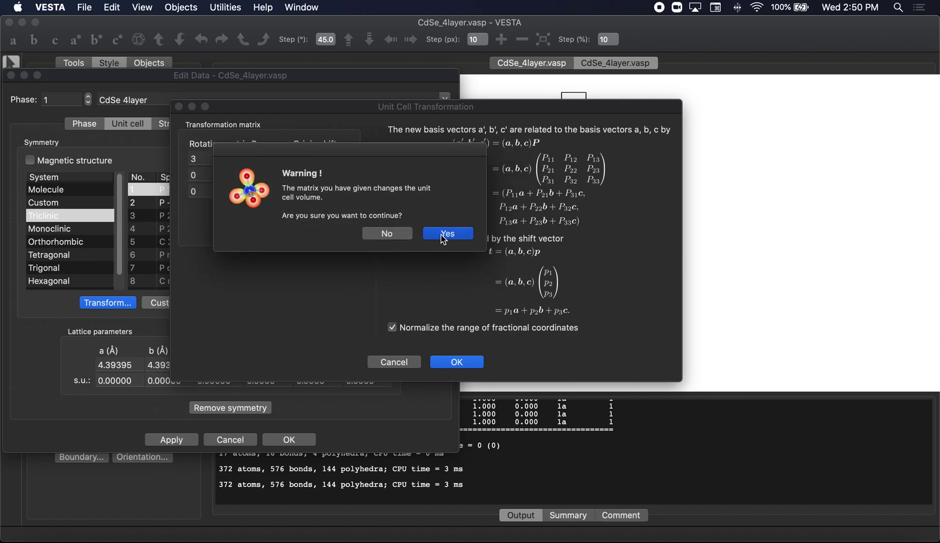
left_click(442, 234)
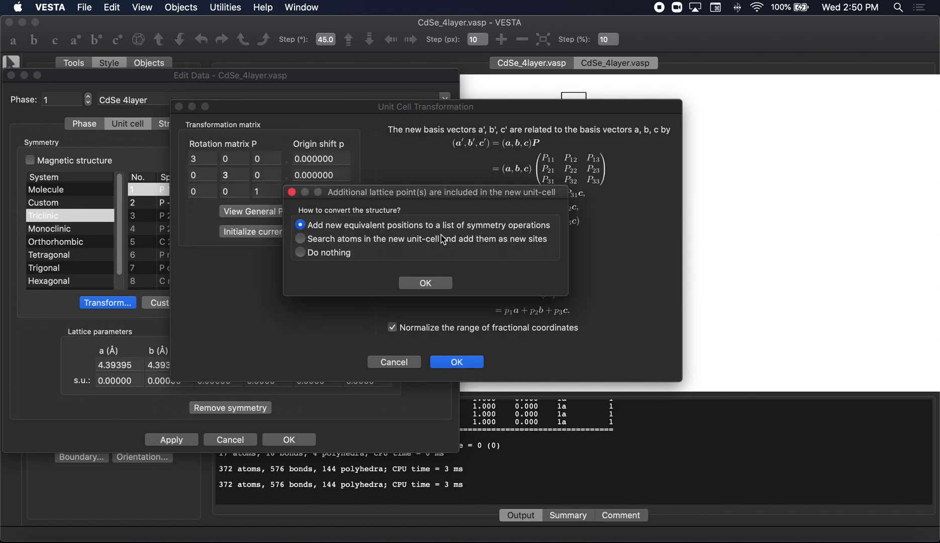
left_click(349, 243)
left_click(422, 283)
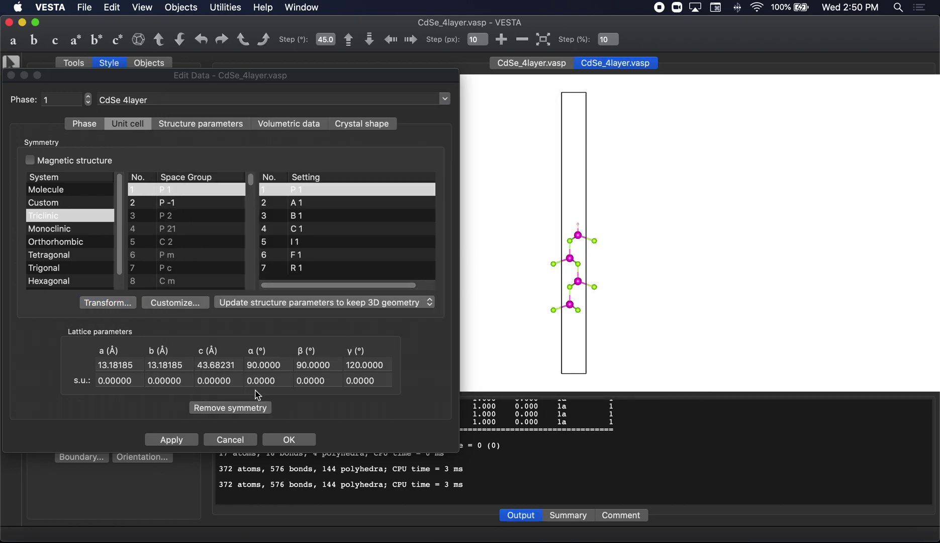
Apply the 3×3 supercell (105 atoms, nine H) and draw it as space-filling spheres.
left_click(173, 440)
left_click(642, 320)
left_click_drag(642, 319, 624, 320)
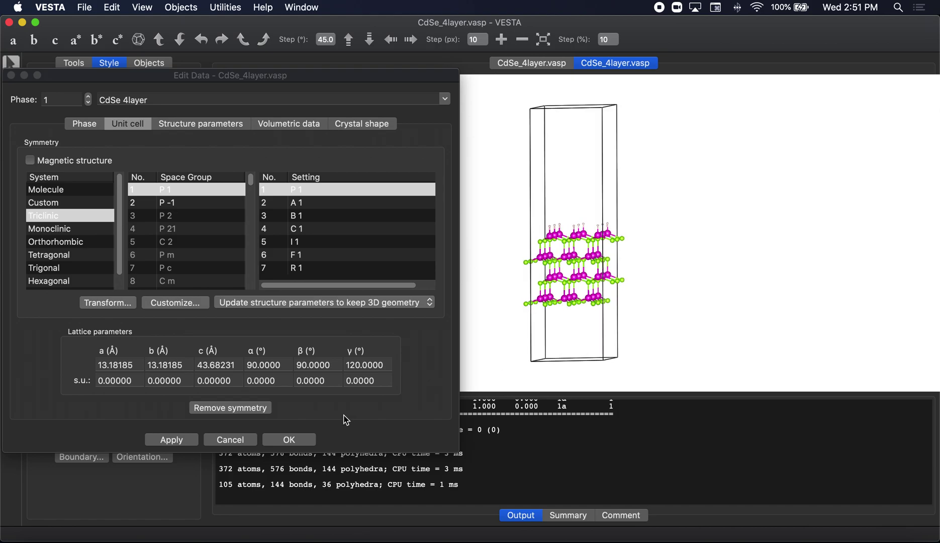
left_click(304, 441)
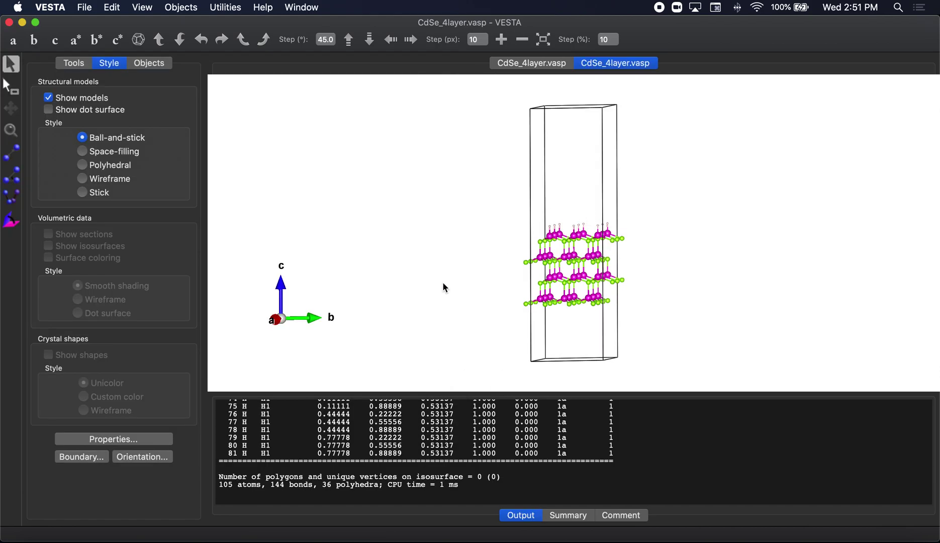
left_click(135, 152)
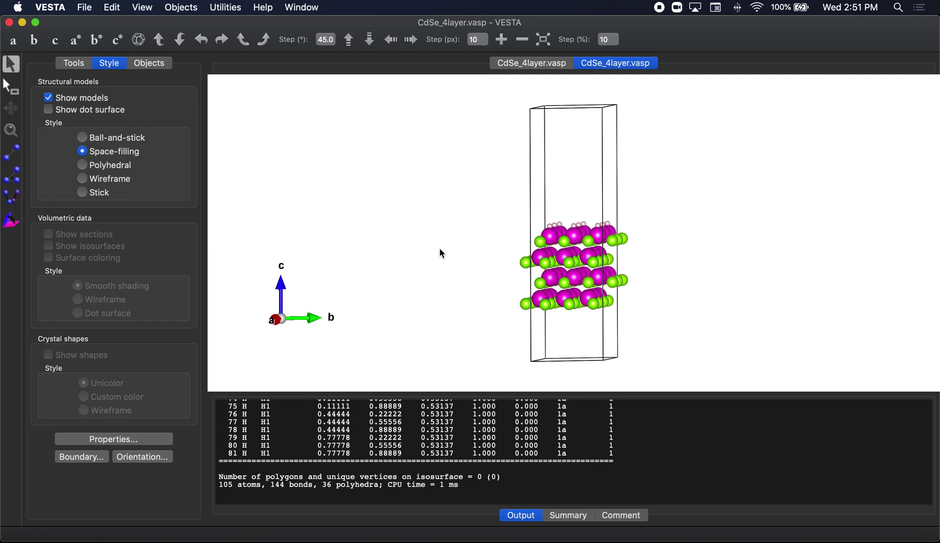
left_click_drag(437, 248, 446, 247)
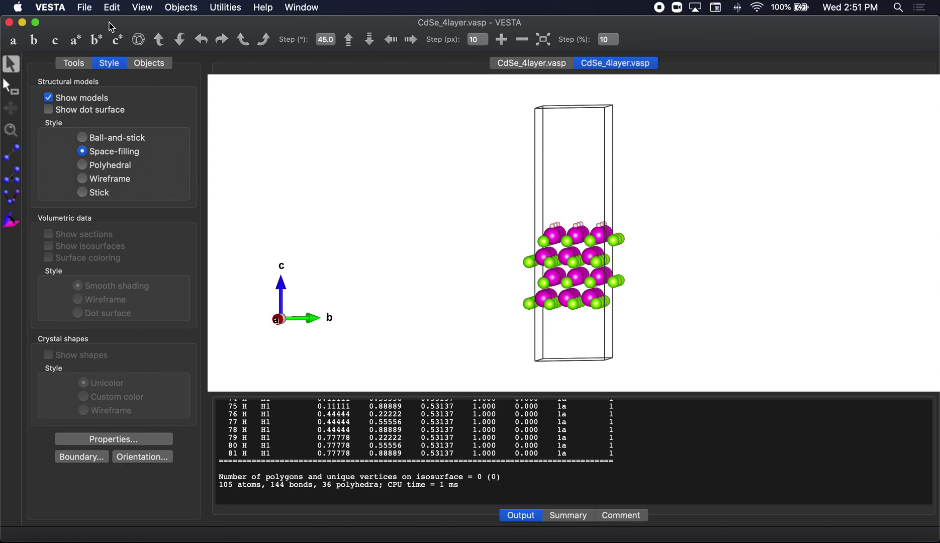
left_click(92, 8)
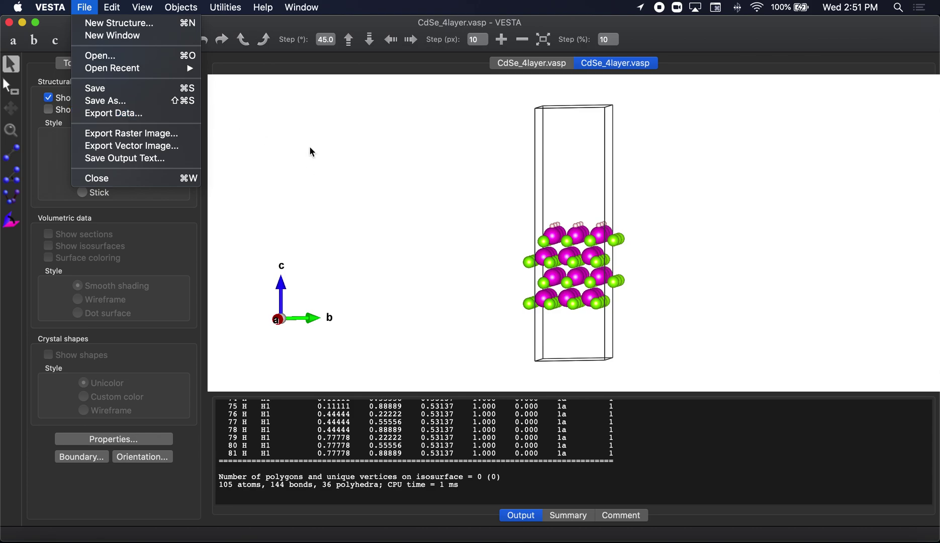
Rotate and zoom the 3×3 supercell to inspect it from the side, then view it down c.
left_click(432, 225)
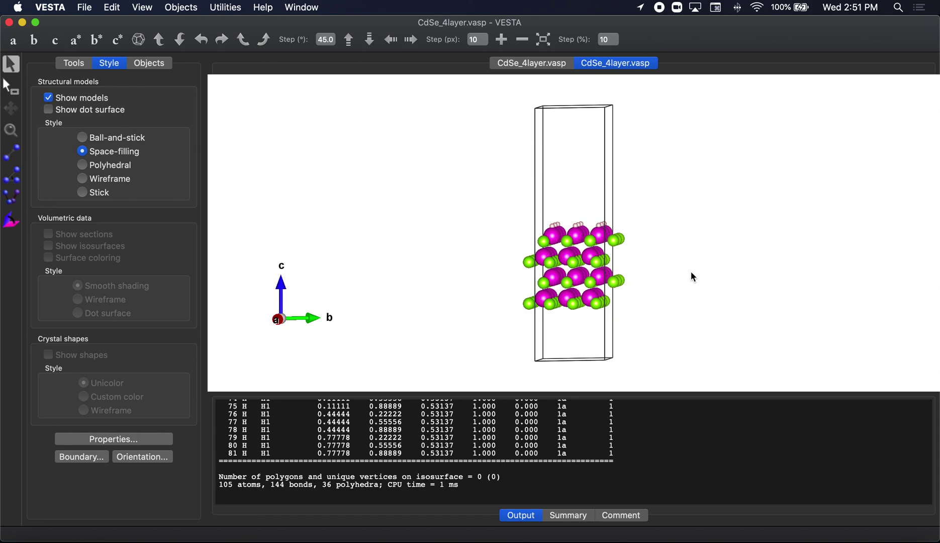
mouse_move(691, 272)
left_mouse_down()
mouse_move(669, 272)
mouse_move(687, 269)
left_mouse_up()
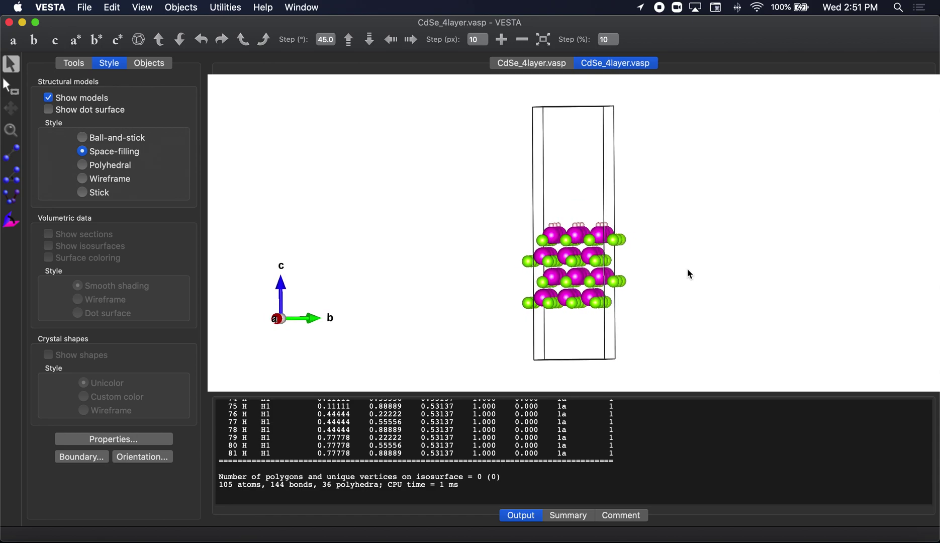
scroll(687, 269, "up", 3)
scroll(687, 269, "down", 3)
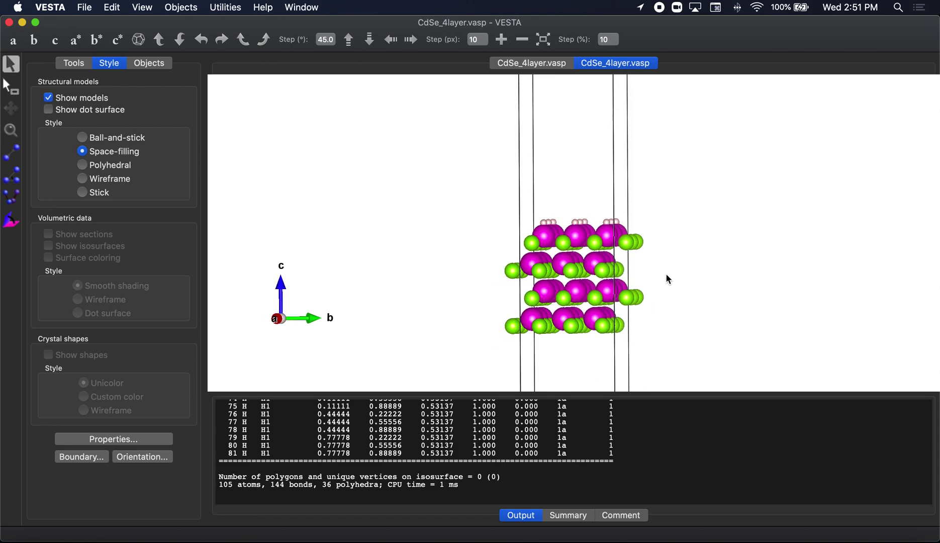
mouse_move(665, 273)
left_mouse_down()
mouse_move(658, 274)
mouse_move(675, 279)
mouse_move(656, 273)
mouse_move(641, 283)
mouse_move(650, 284)
left_mouse_up()
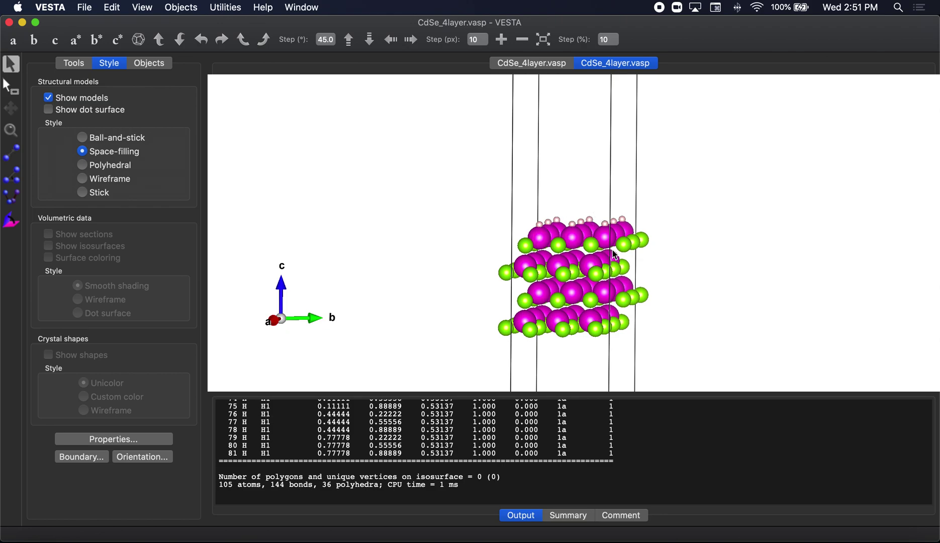
left_click_drag(614, 255, 597, 336)
left_click(60, 38)
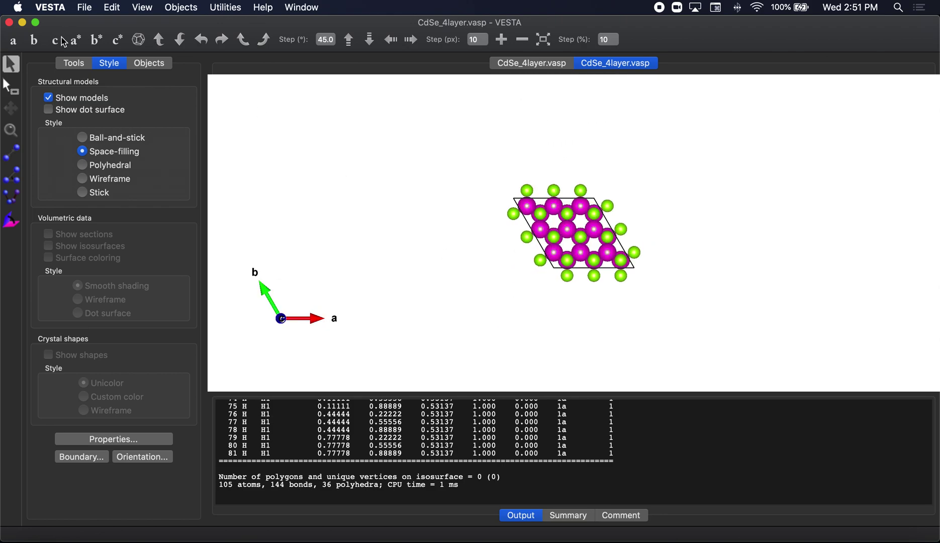
scroll(517, 276, "up", 5)
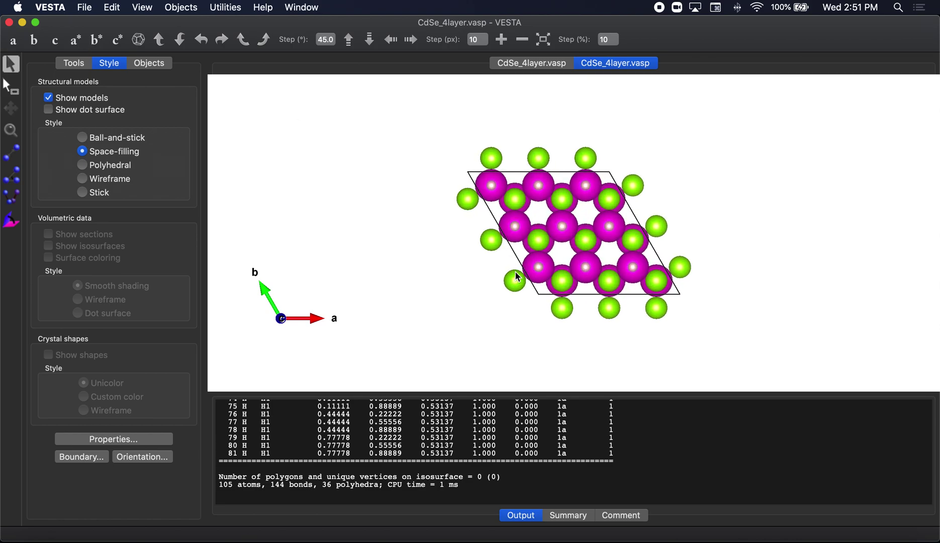
View along a and pick the top hydrogens (81, 75, 77) to log their coordinates.
left_click(12, 42)
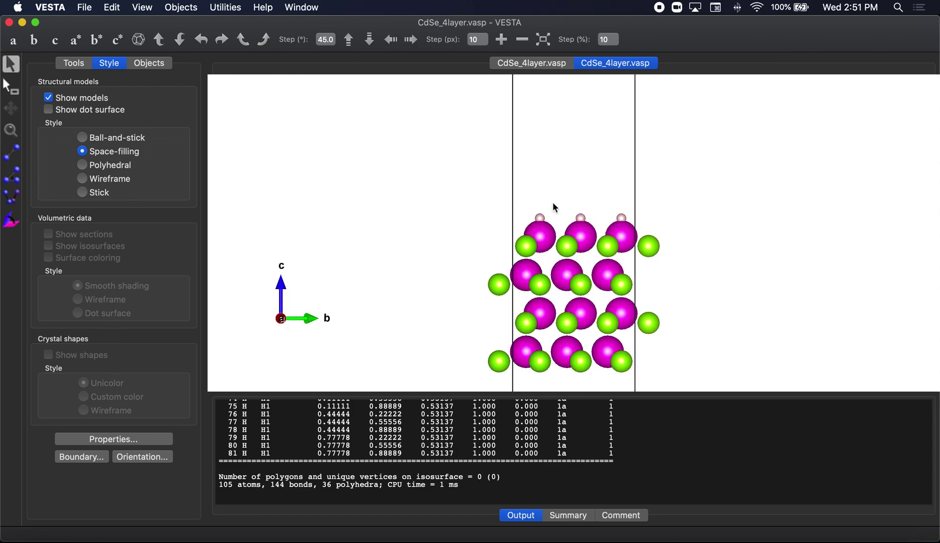
left_click_drag(536, 201, 484, 209)
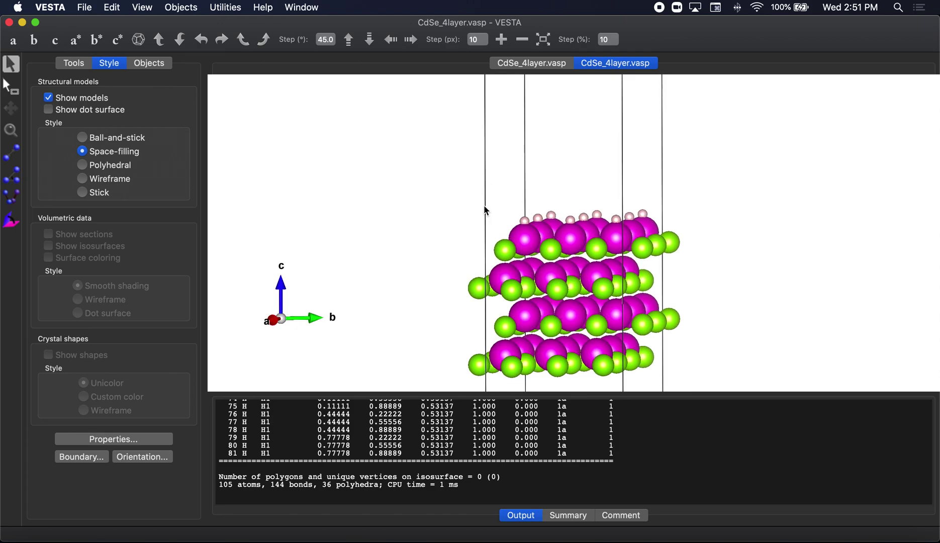
left_click(543, 220)
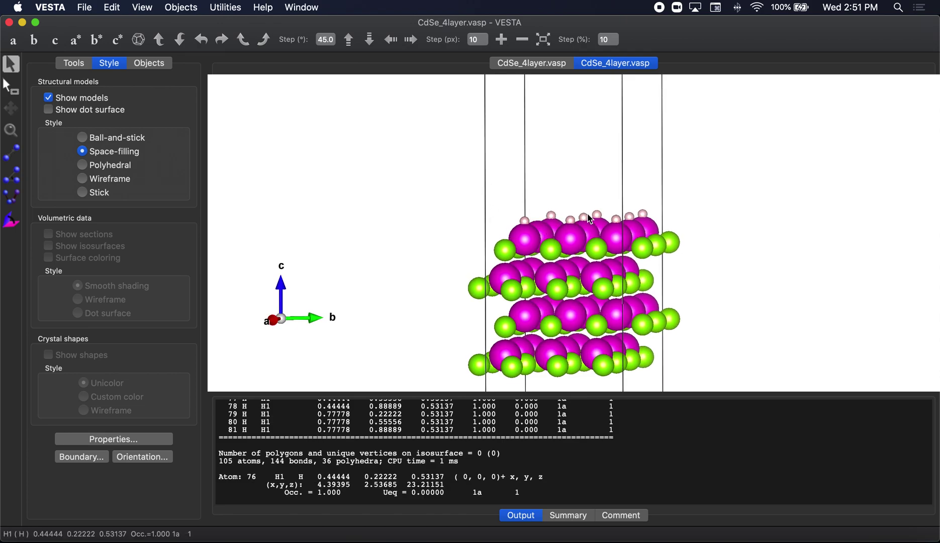
left_click(617, 221)
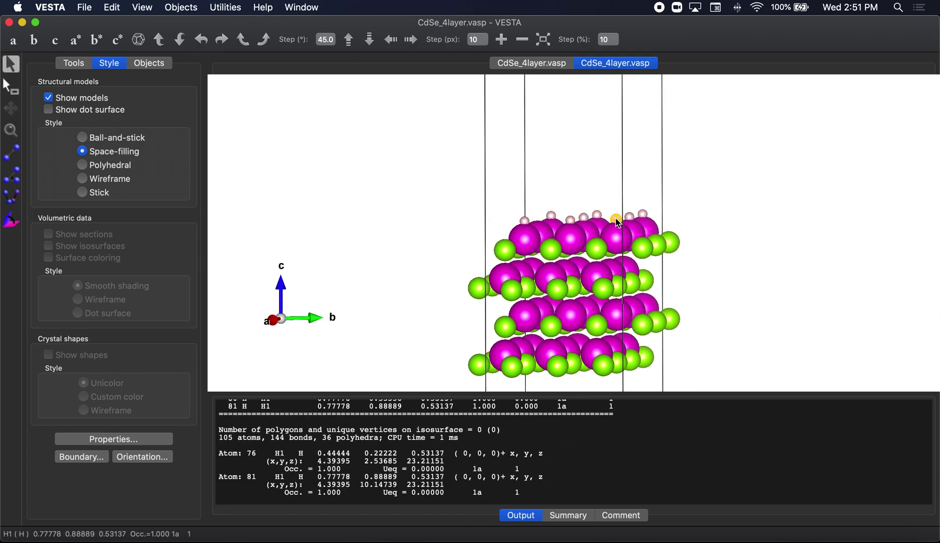
left_click(643, 214)
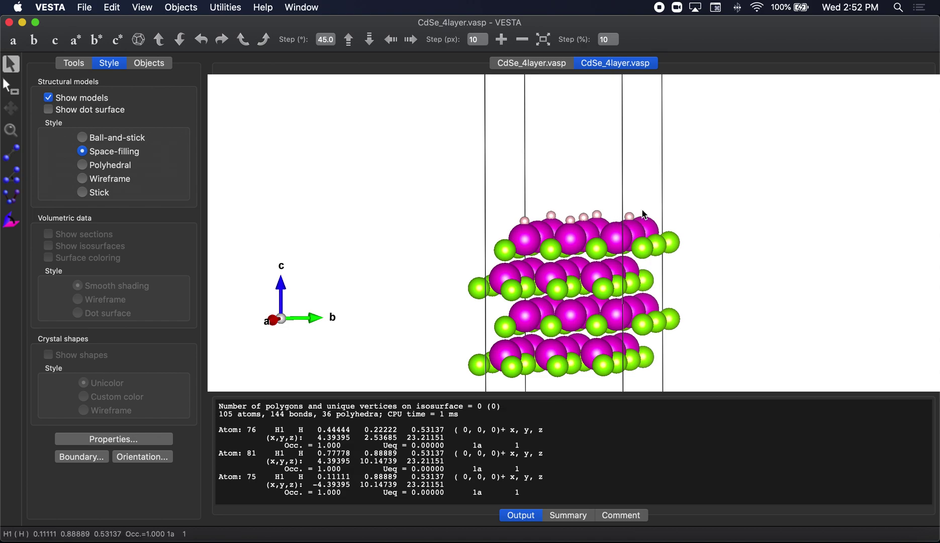
left_click(583, 218)
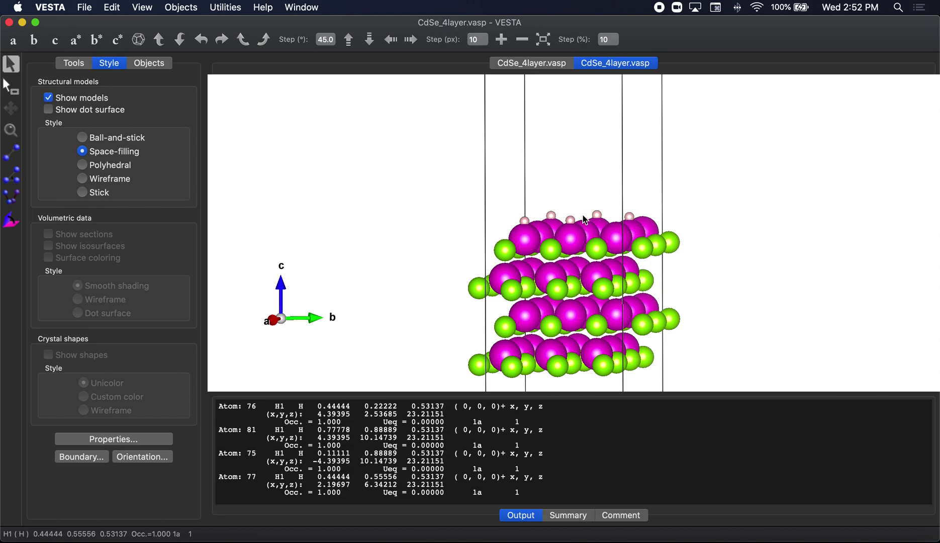
left_click_drag(506, 163, 534, 171)
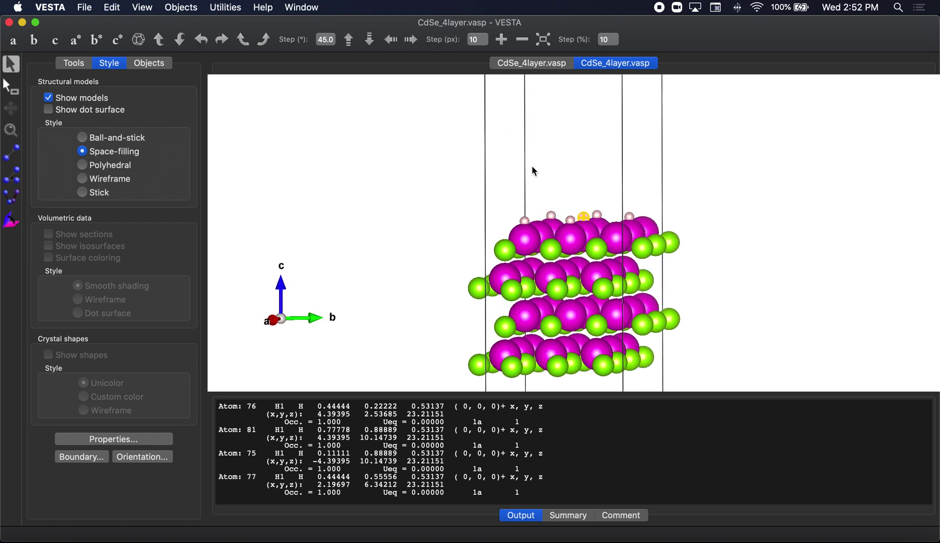
Undo the hydrogen removal with Cmd+Z, deselect the atom and return to atom selection.
key("super+z")
key("super+z")
key("super+z")
left_click(11, 85)
left_click(12, 64)
scroll(494, 153, "down", 5)
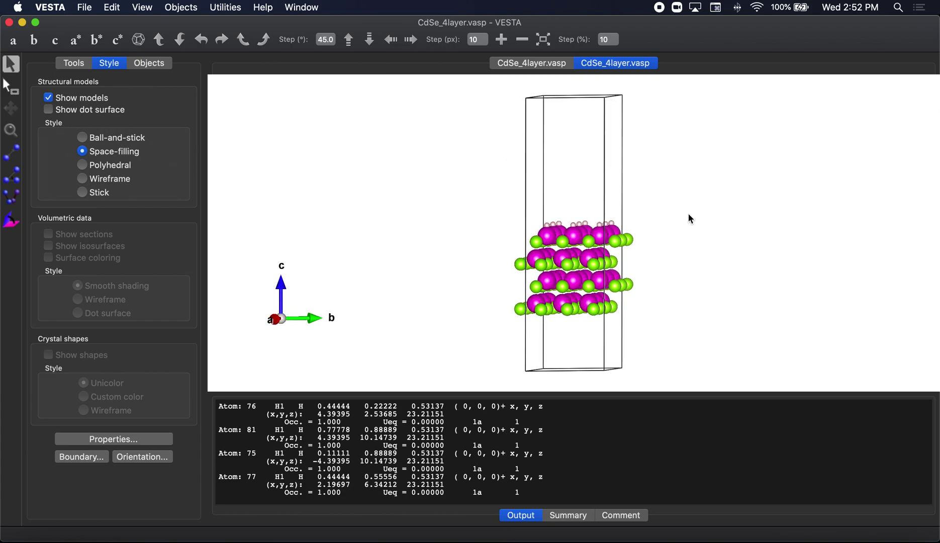
scroll(698, 213, "up", 4)
scroll(701, 217, "down", 1)
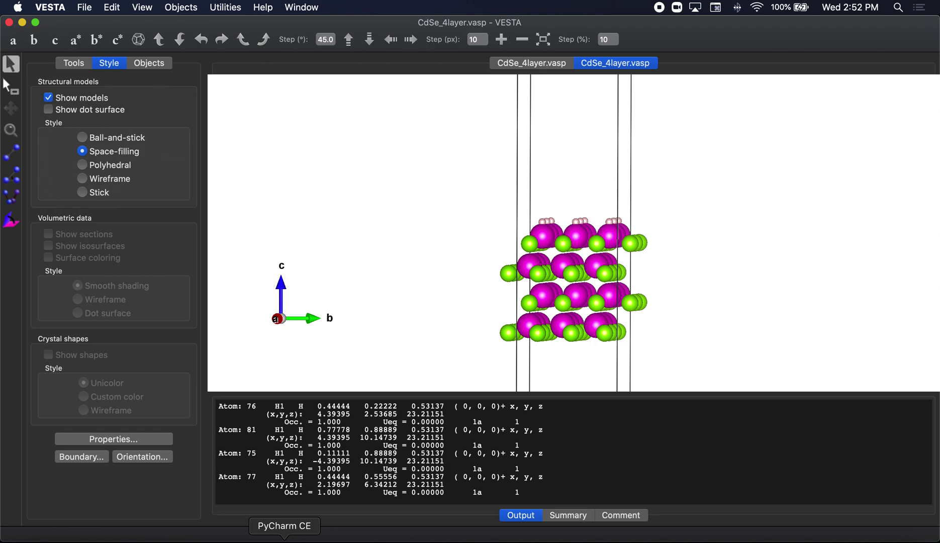
Delete the hydrogen count at the end of the atom-count line in CdSe_4layer.vasp.
left_click(285, 539)
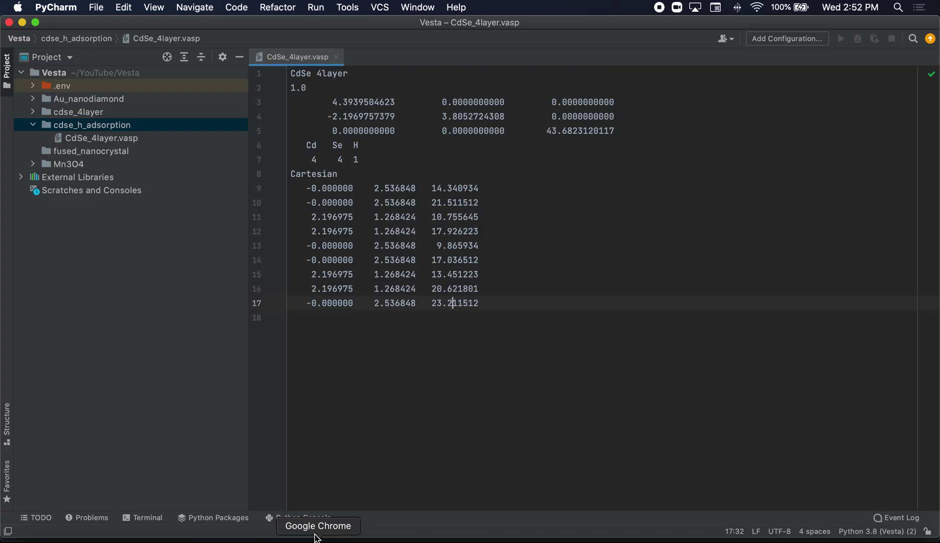
left_click(359, 159)
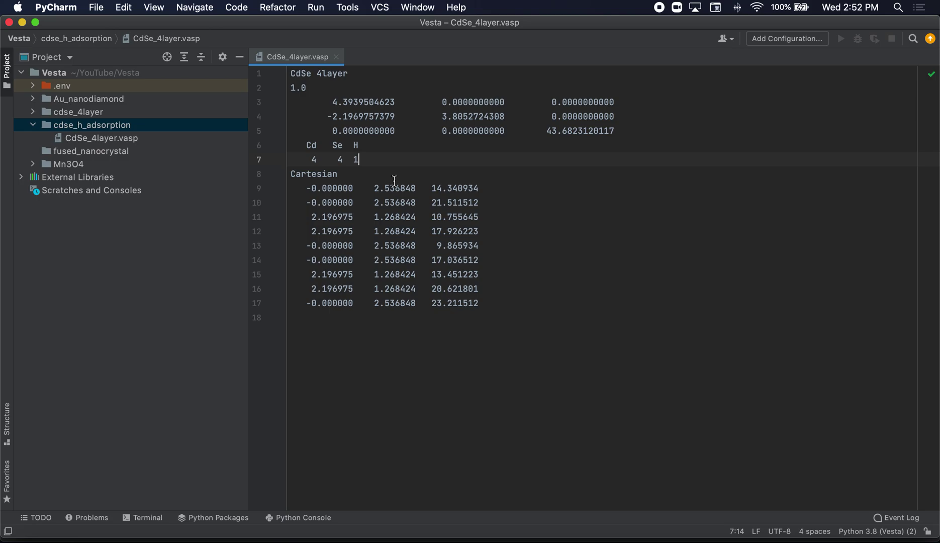
key("BackSpace")
key("BackSpace")
key("BackSpace")
key("Up")
key("Down")
Correct the species line to read Se and restore the count of 1.
key("Up")
type("S3")
key("Down")
key("Up")
key("BackSpace")
type("e")
key("Down")
type("1")
Check the structure in VESTA, then delete the extra Se species label.
left_click(556, 540)
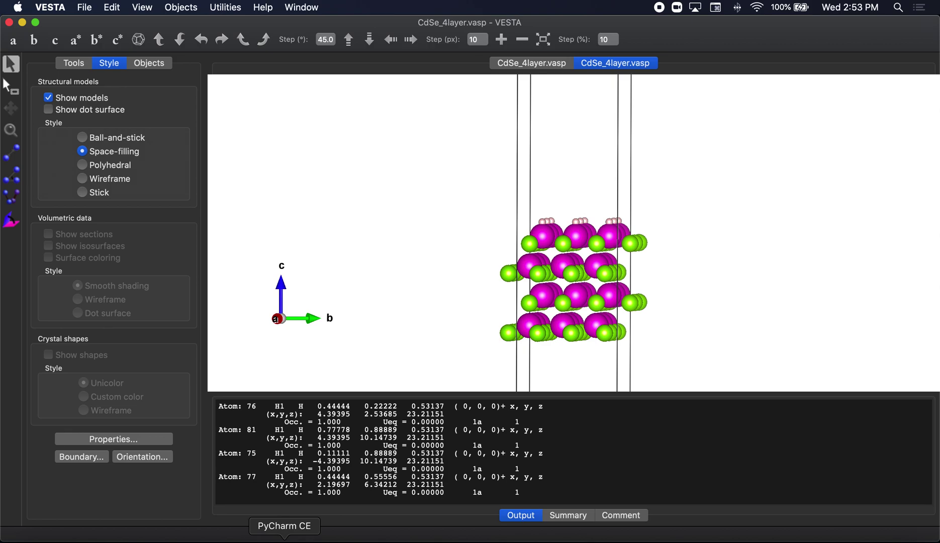
left_click(284, 541)
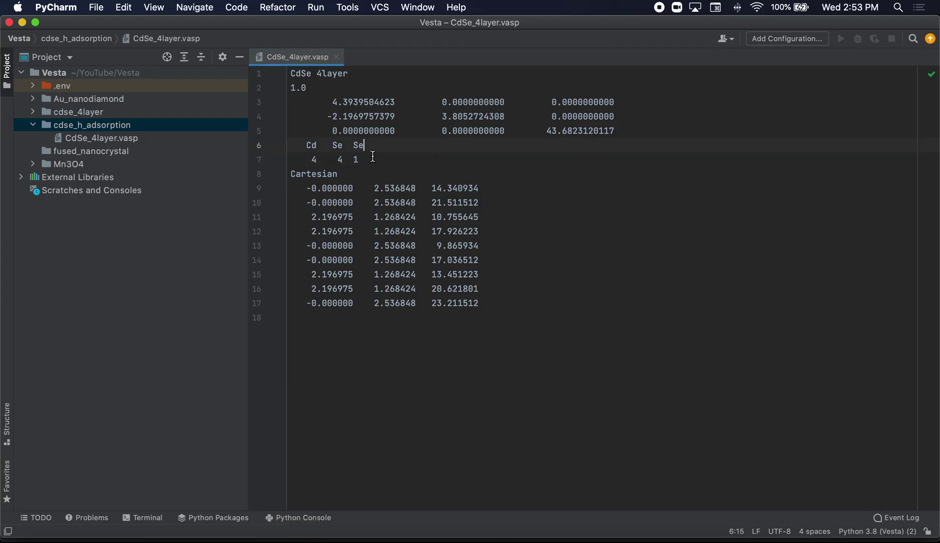
key("BackSpace")
key("BackSpace")
Enter C as the third species, then open the edited CdSe_4layer.vasp in VESTA.
type("C")
left_click(556, 541)
key("super+o")
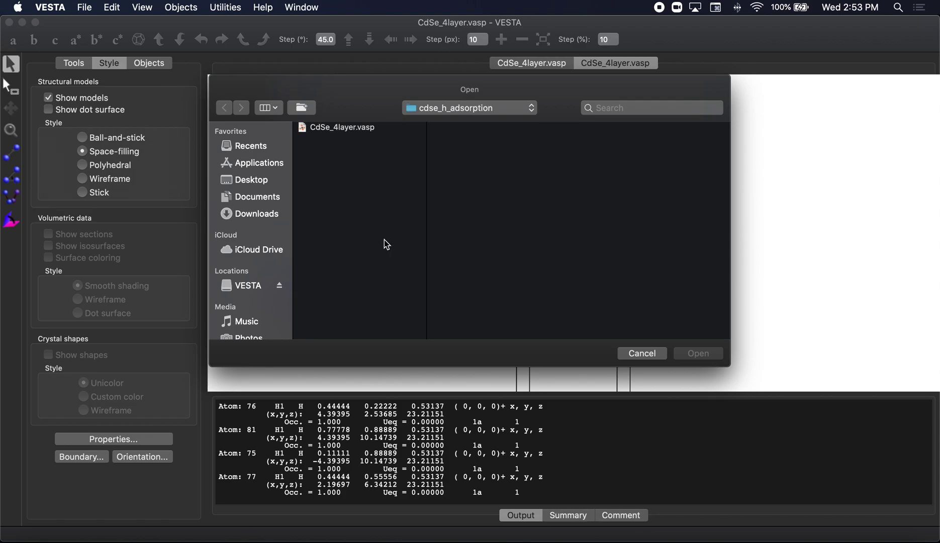
double_click(365, 130)
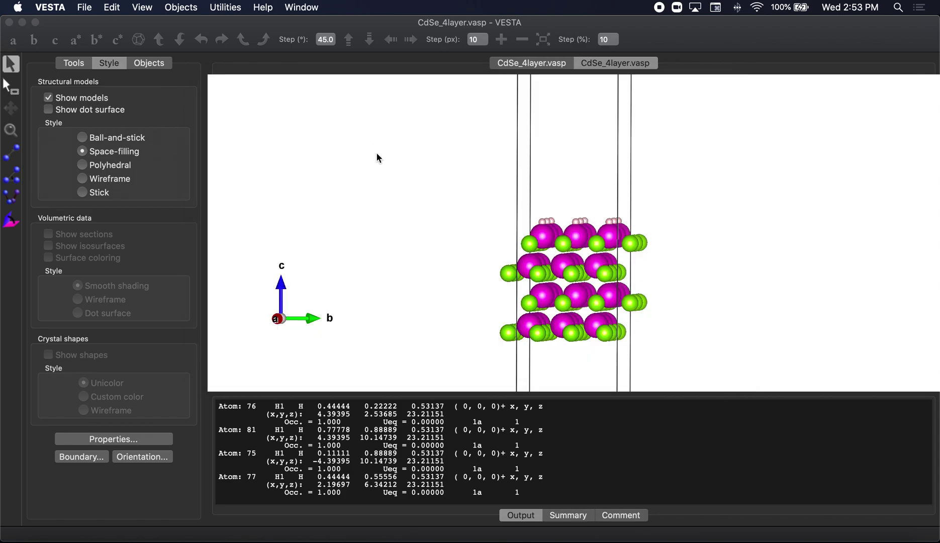
View along a and measure the top Cd–C distance as 1.70 Å.
left_click(13, 41)
scroll(476, 200, "up", 5)
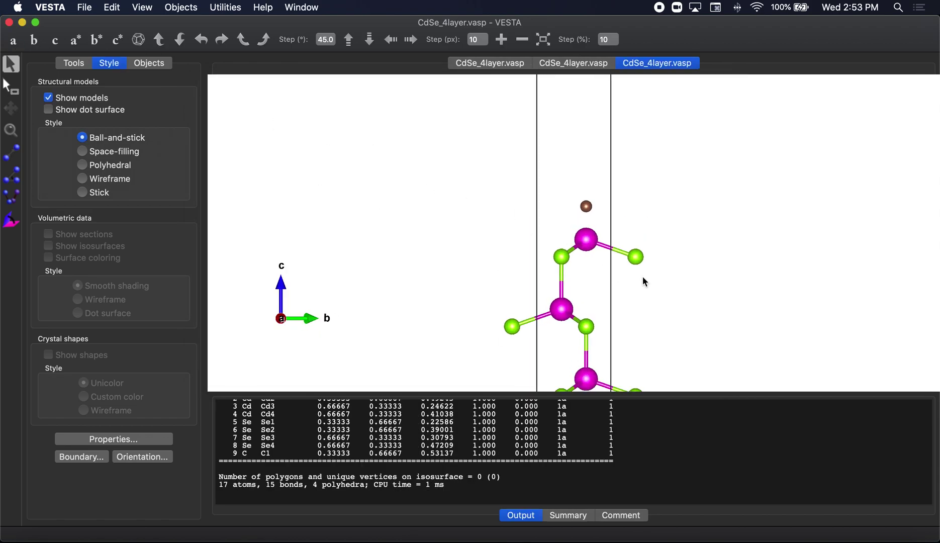
left_click_drag(644, 282, 602, 283)
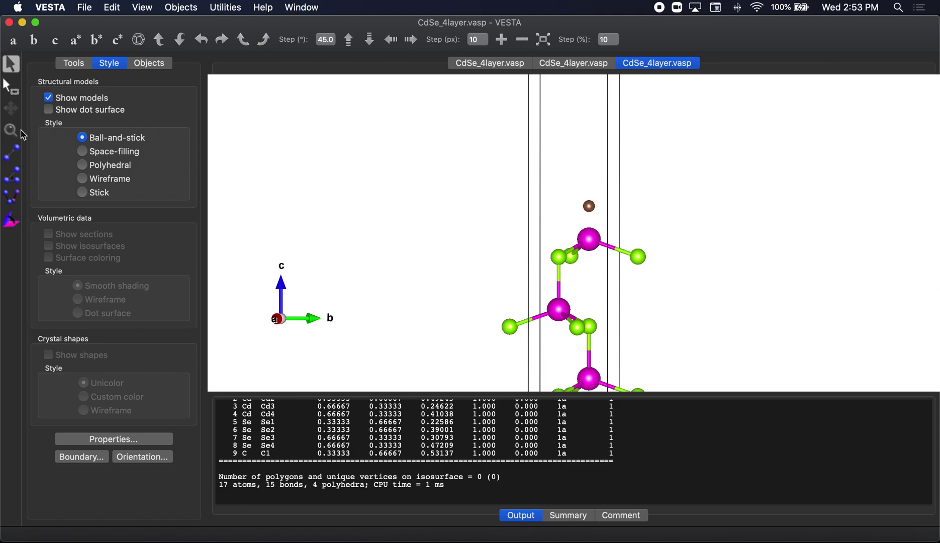
left_click(11, 152)
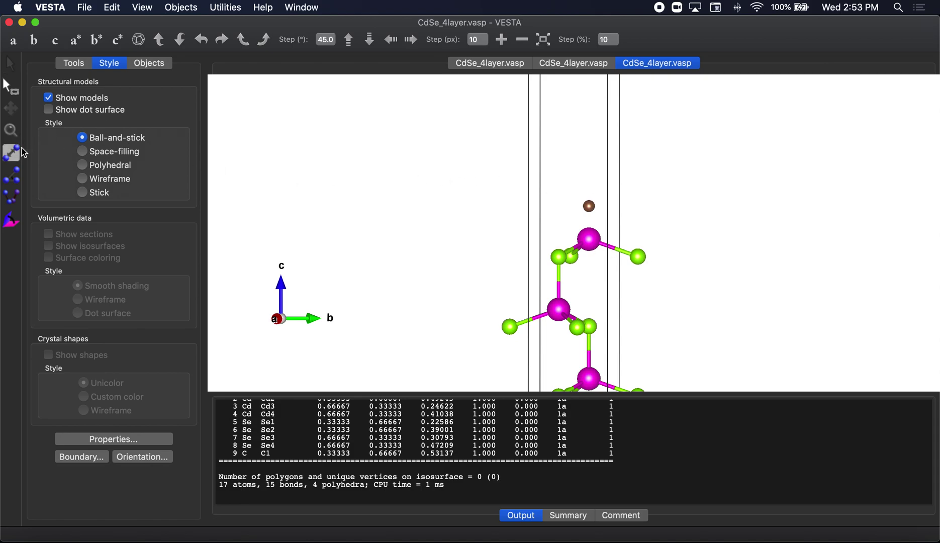
left_click(591, 239)
left_click(588, 206)
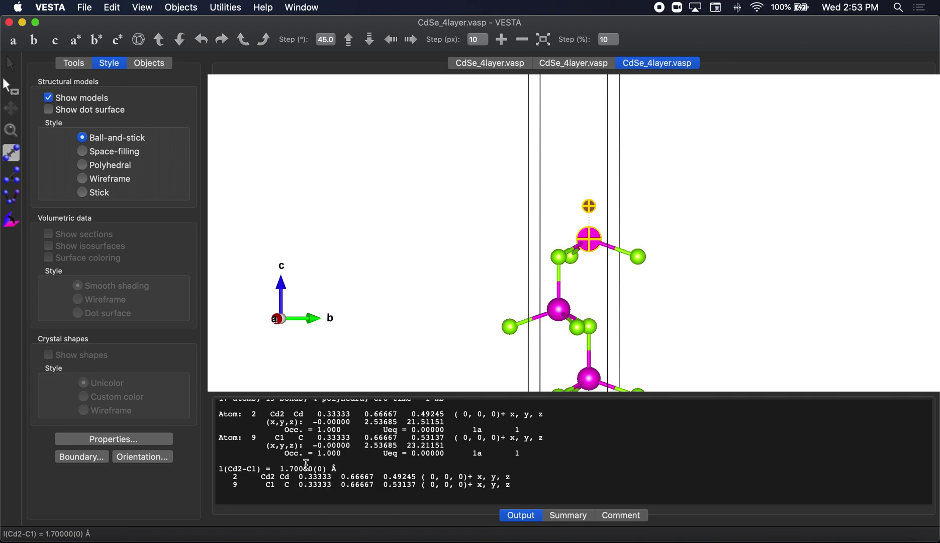
left_click(329, 173)
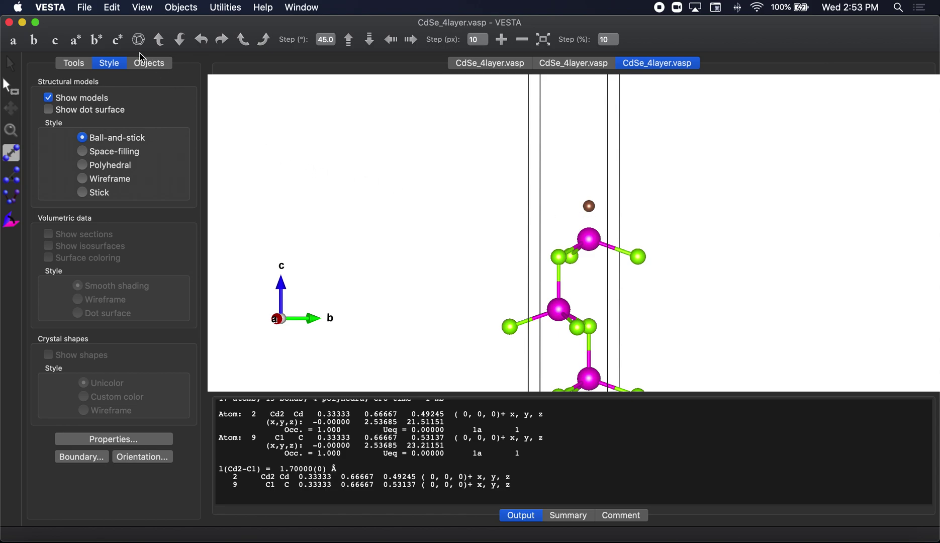
Add a Cd–C bond rule with a 1.7 Å maximum length in Edit > Bonds and apply it.
left_click(111, 7)
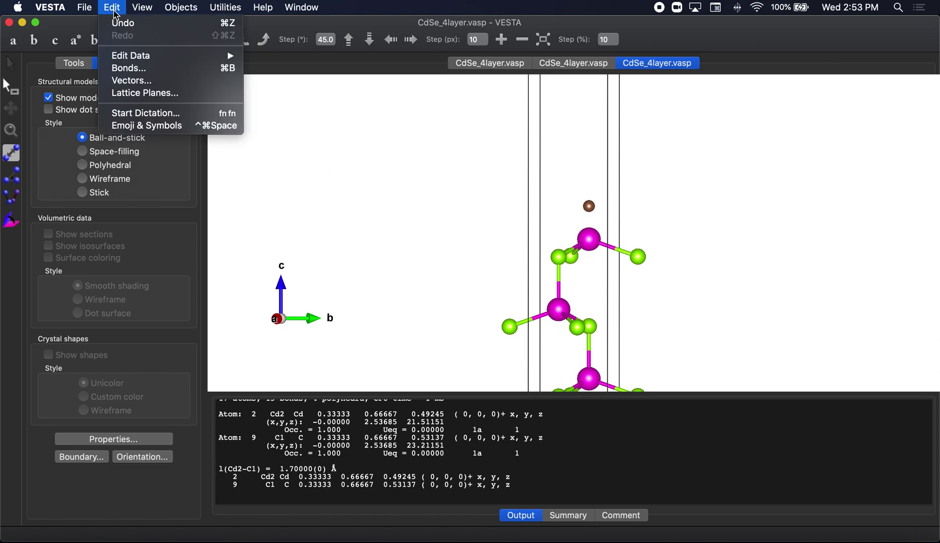
left_click(130, 69)
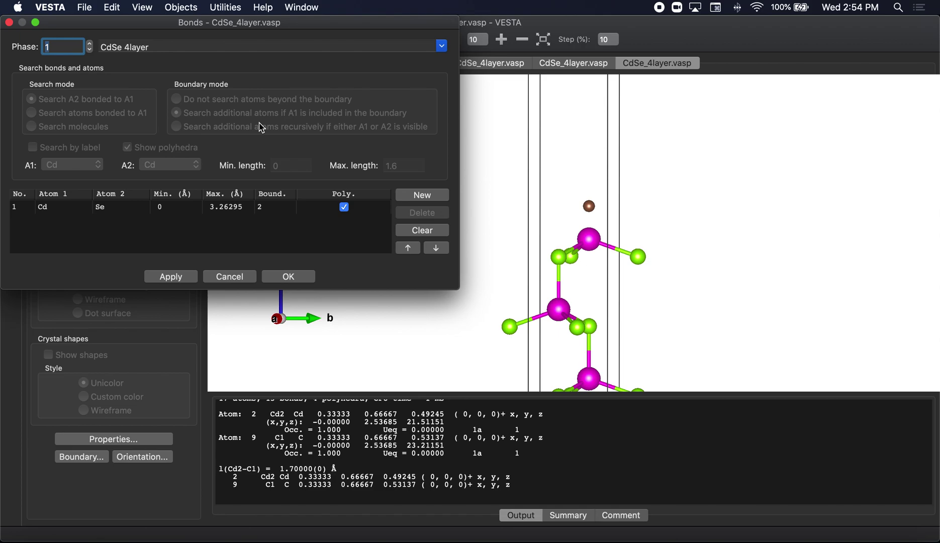
left_click(413, 195)
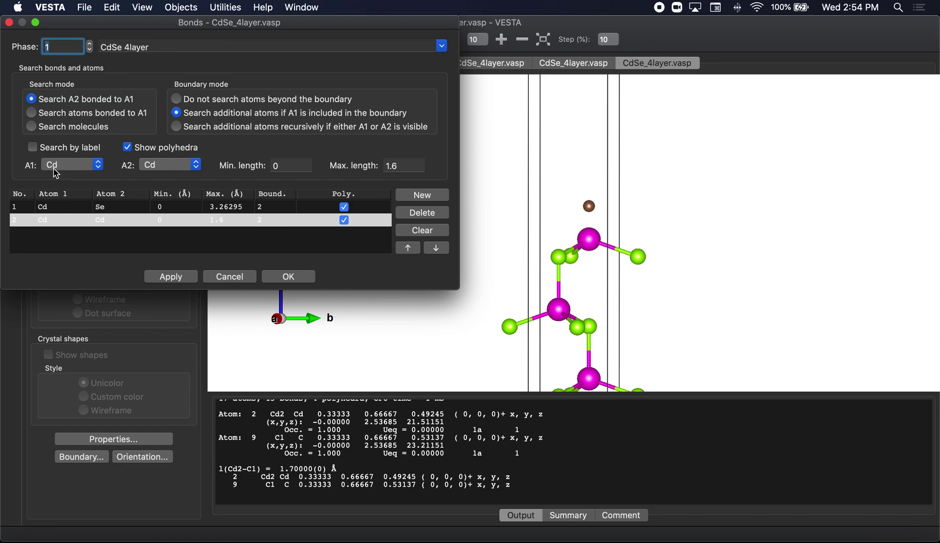
left_click(153, 166)
left_click(148, 190)
left_click(389, 165)
double_click(389, 165)
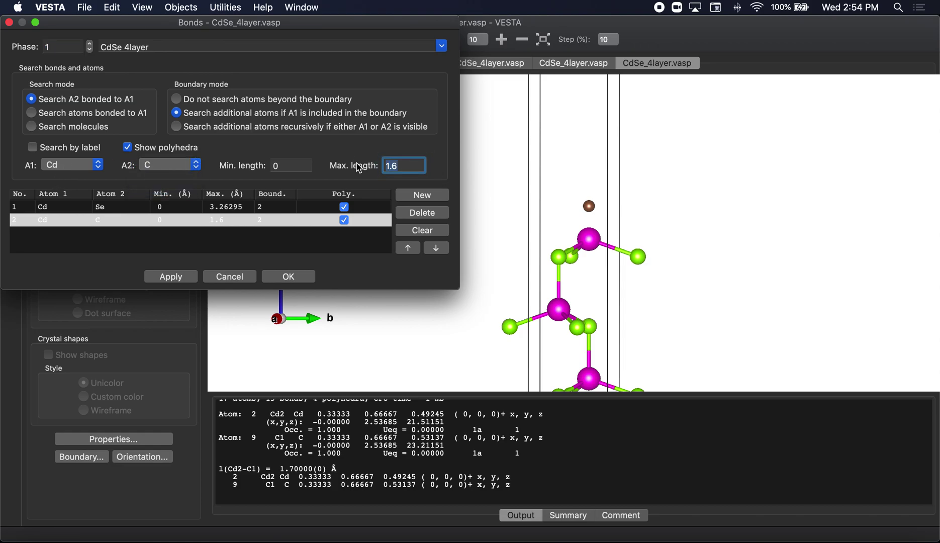
type("1.7")
left_click(185, 276)
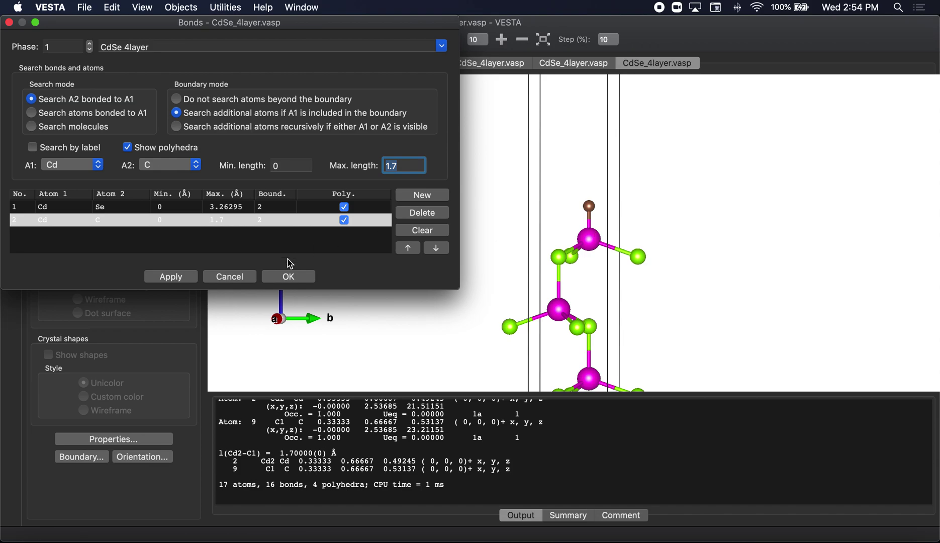
left_click(283, 274)
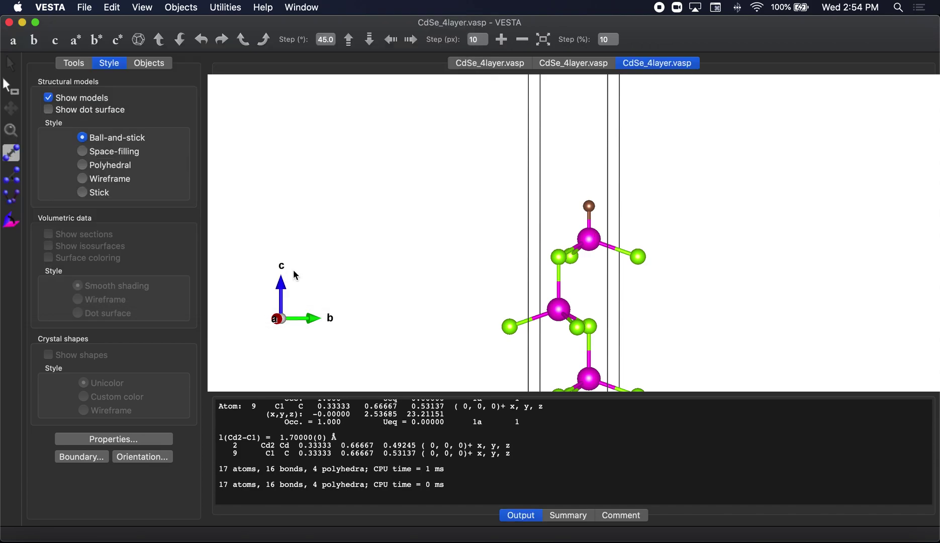
Set the boundary to −3…3 along x and y, then draw the 372-atom slab space-filling.
left_click(120, 151)
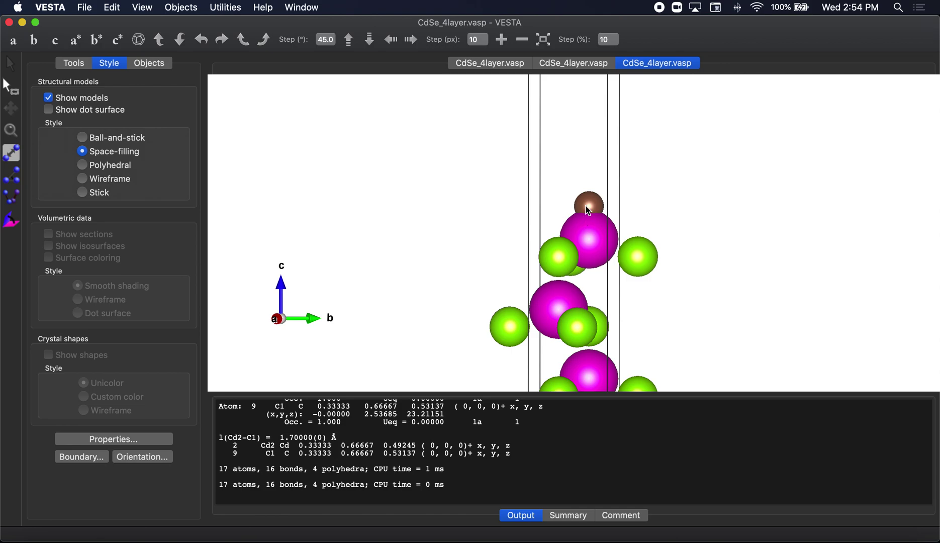
left_click(130, 141)
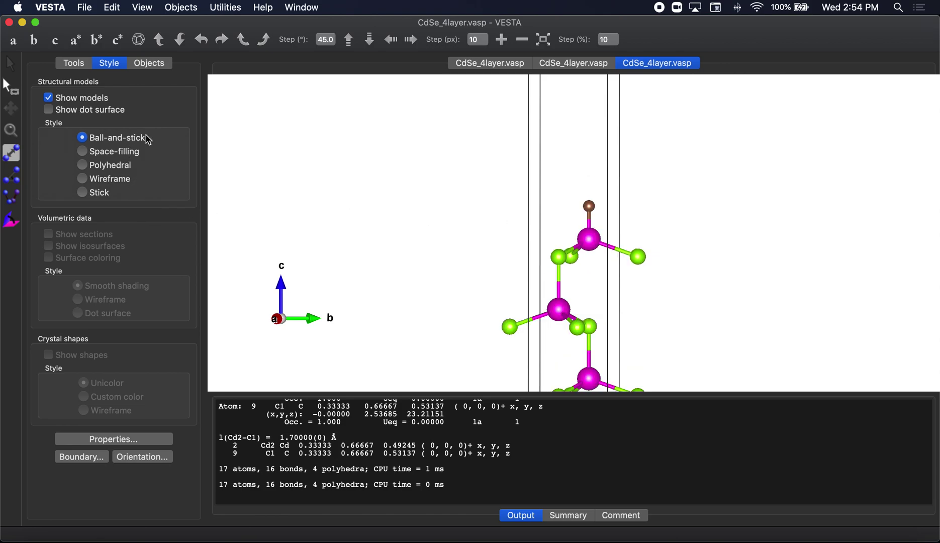
left_click(99, 458)
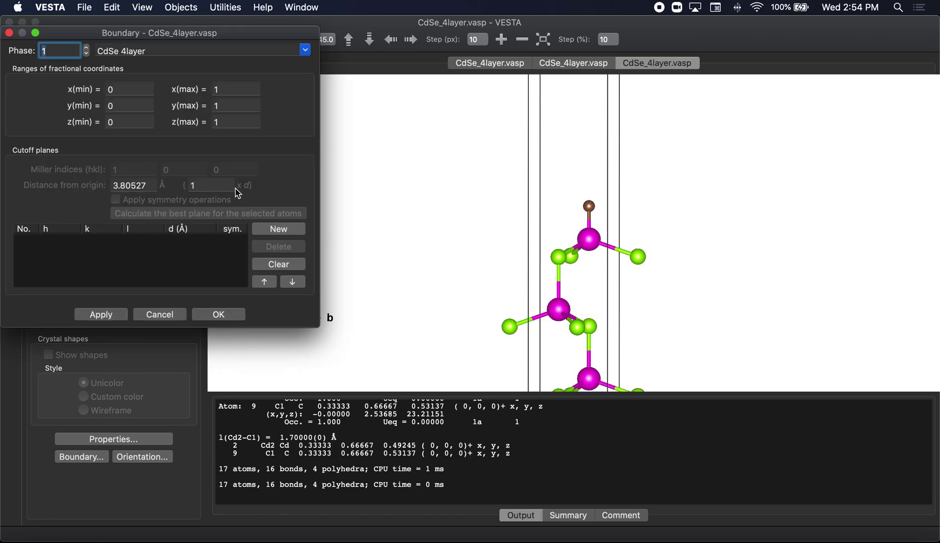
left_click(106, 93)
type("-3")
key("Tab")
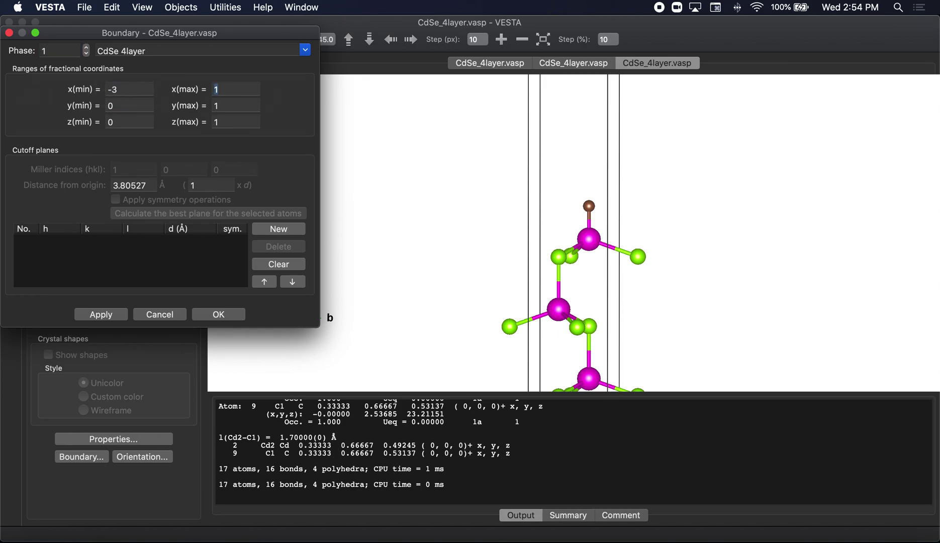
type("3")
key("Tab")
type("-3")
key("Tab")
type("3")
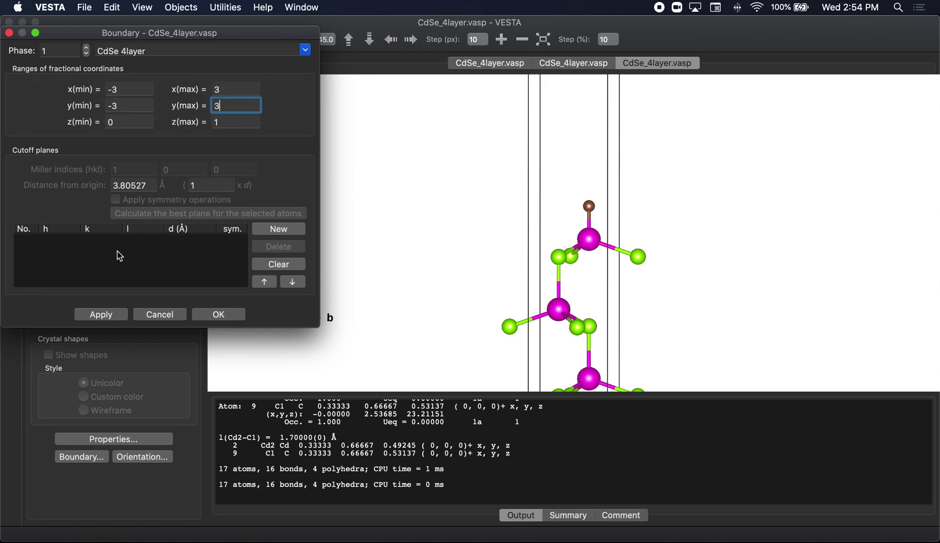
left_click(103, 313)
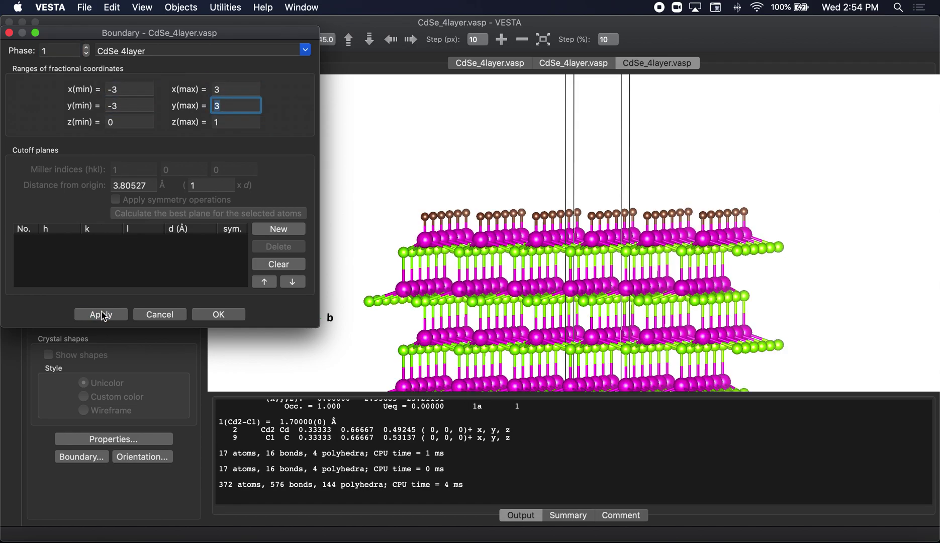
left_click(211, 314)
left_click(129, 151)
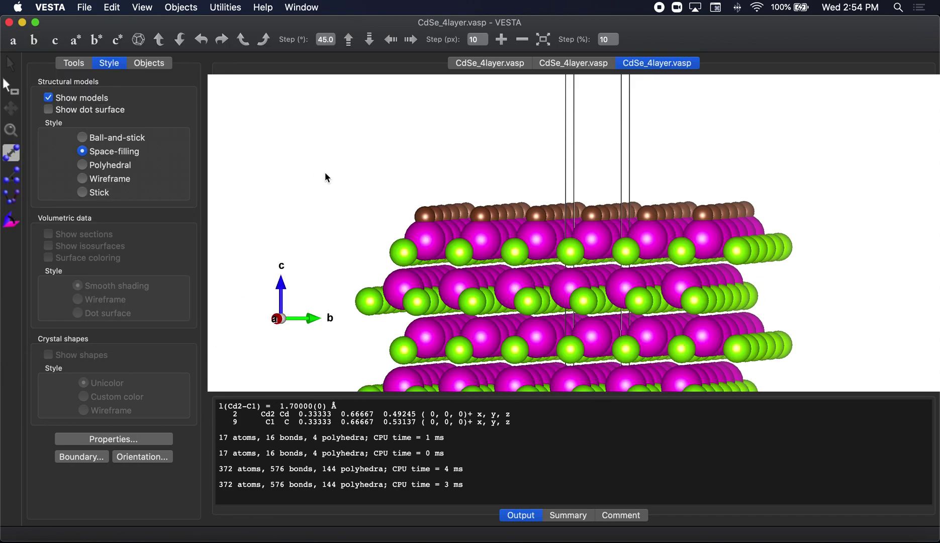
Zoom the expanded slab, then switch to the second CdSe_4layer.vasp tab with the H-capped supercell.
scroll(333, 172, "down", 3)
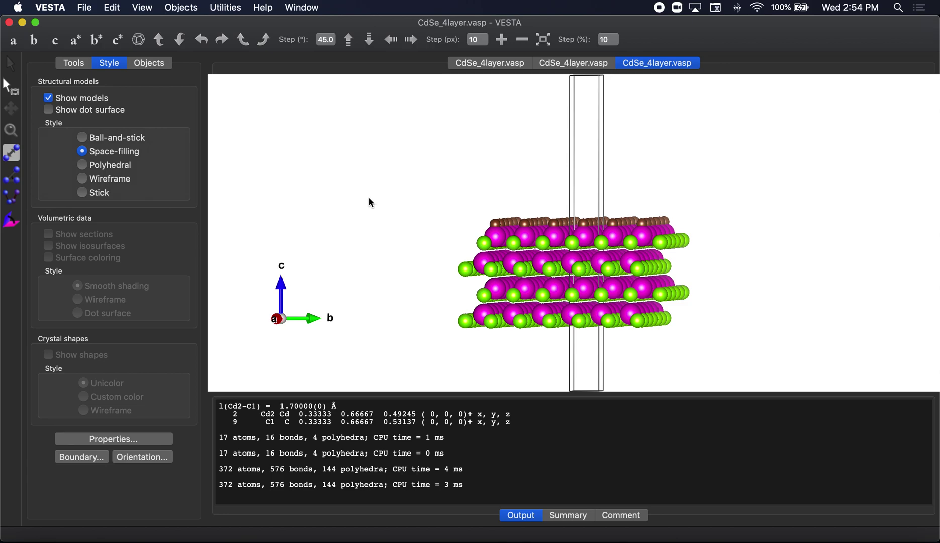
scroll(368, 197, "down", 2)
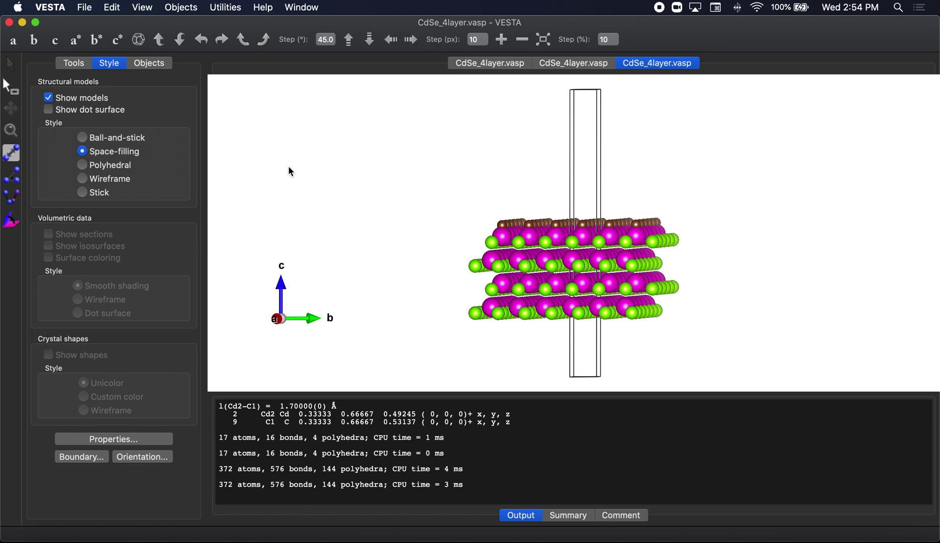
left_click(74, 65)
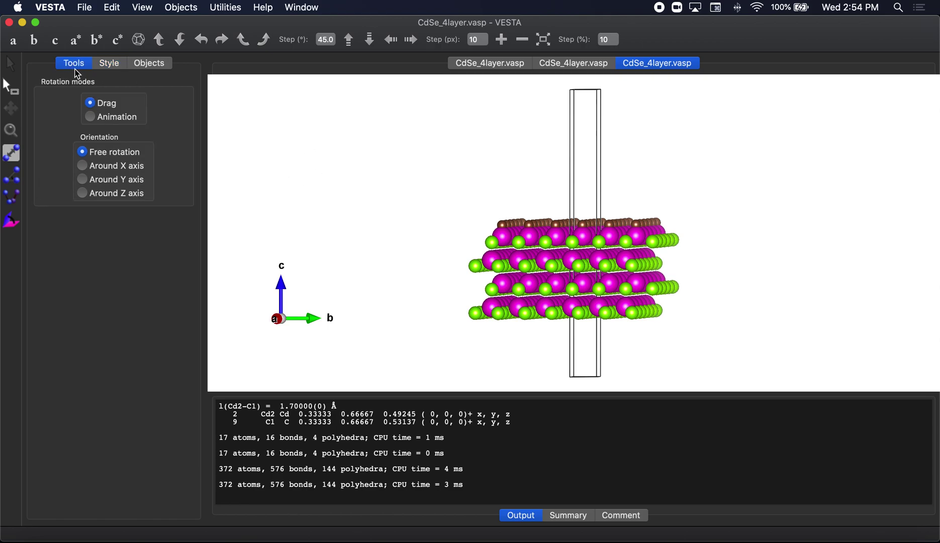
left_click(109, 63)
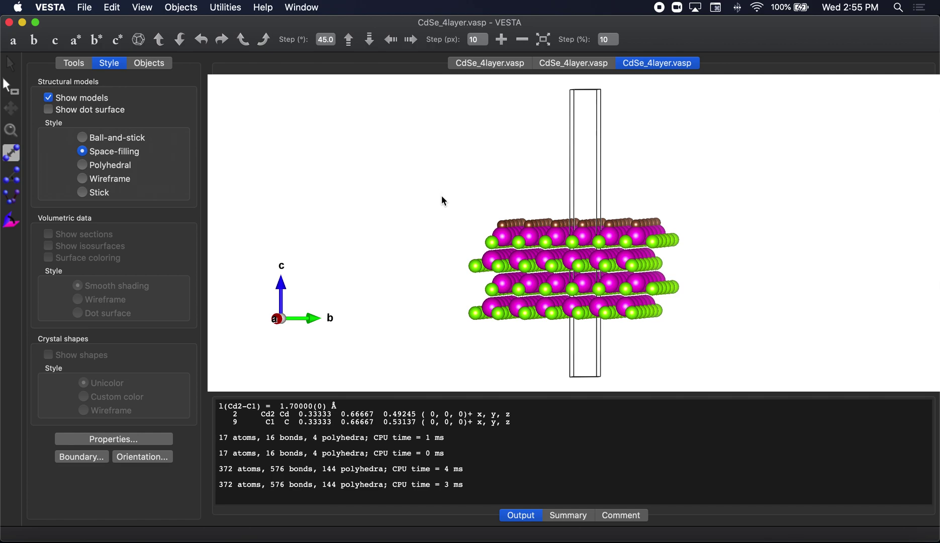
scroll(441, 195, "up", 3)
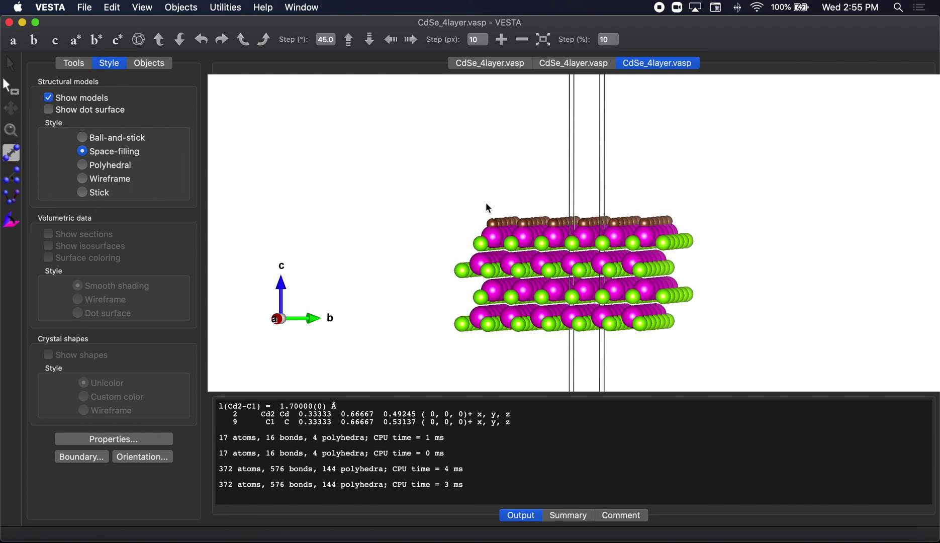
left_click(563, 66)
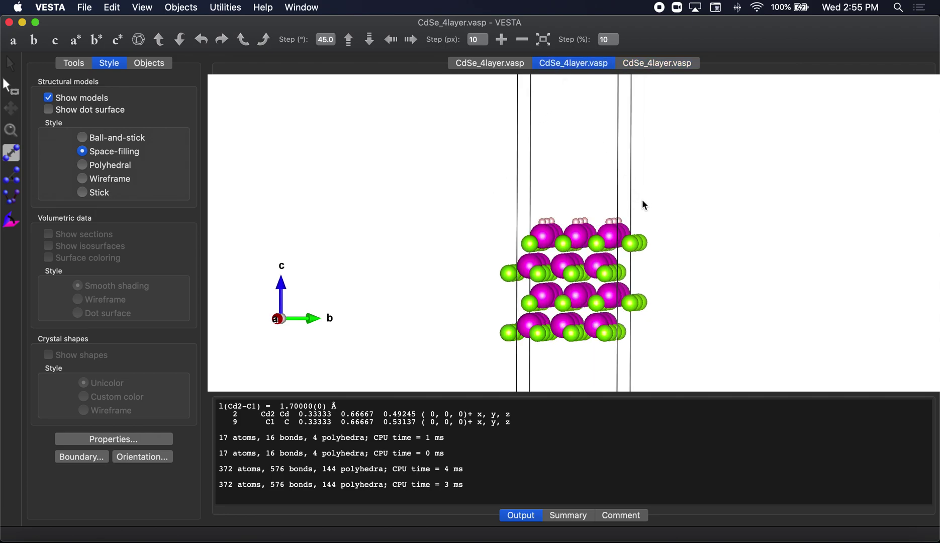